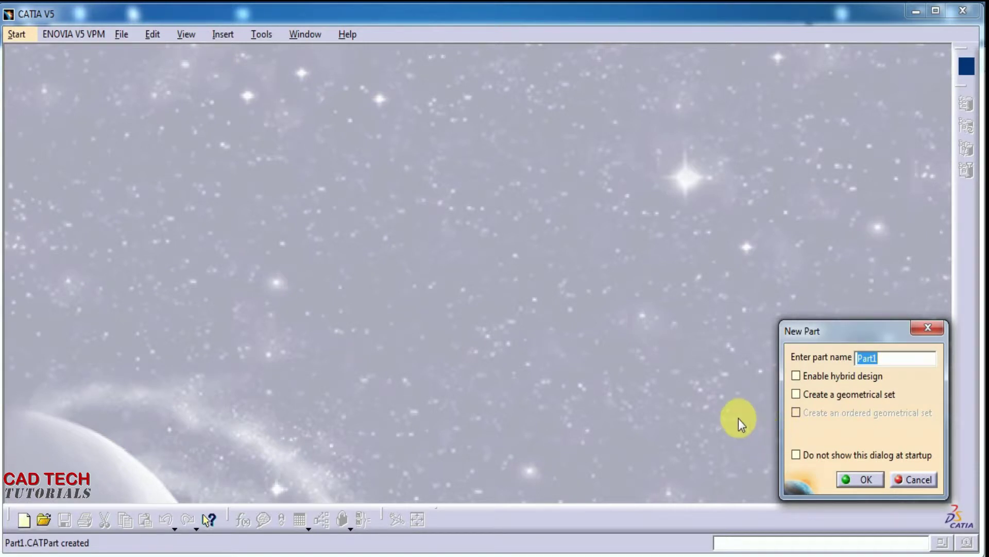
Step: Create a new part named circle and open a sketch on its yz plane
{"action": "type", "text": "c"}
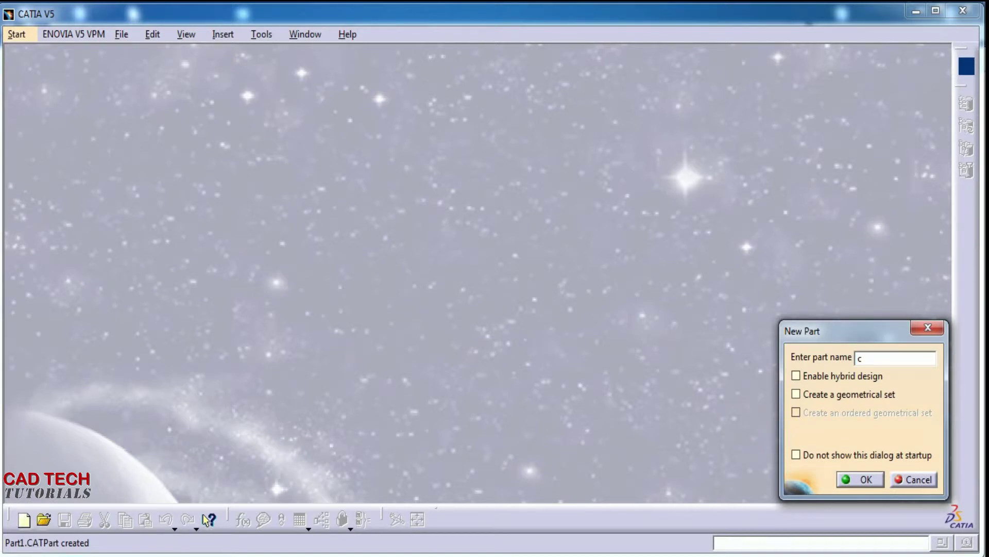
{"action": "type", "text": "ircle"}
{"action": "left_click", "coordinate": [861, 479]}
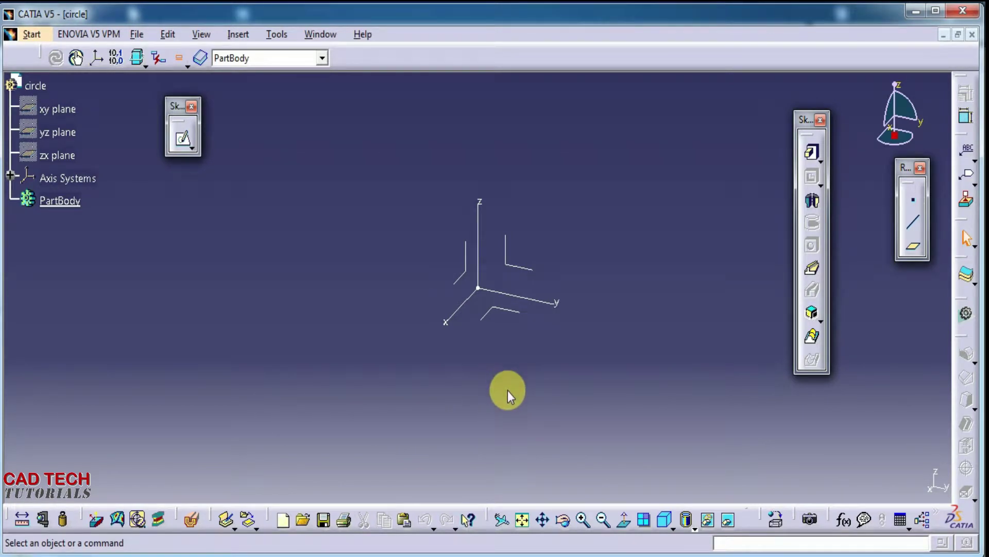
{"action": "left_click", "coordinate": [510, 262]}
{"action": "left_click", "coordinate": [183, 138]}
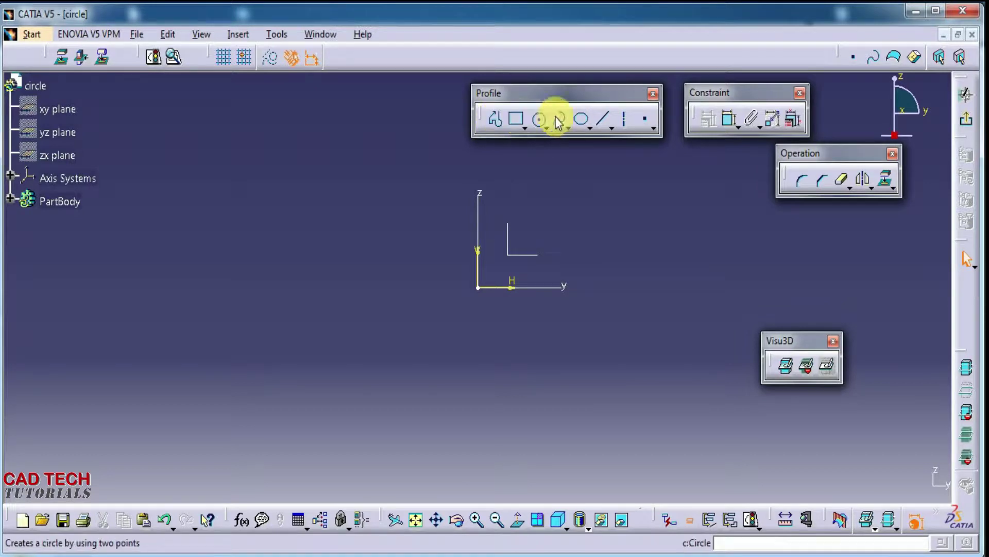
Step: Detach the circle tools from the Profile tools as a separate floating toolbar
{"action": "left_click", "coordinate": [524, 127]}
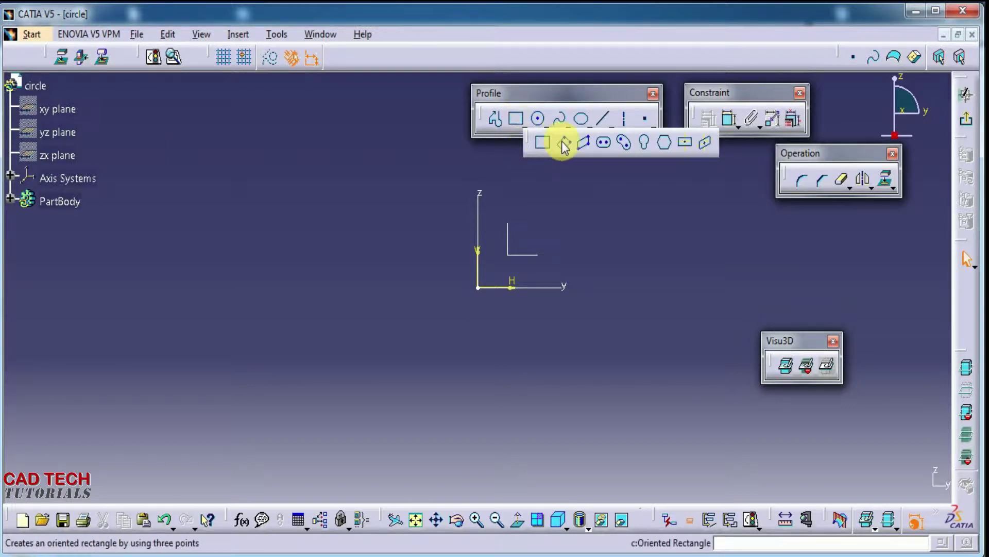
{"action": "left_click", "coordinate": [545, 178]}
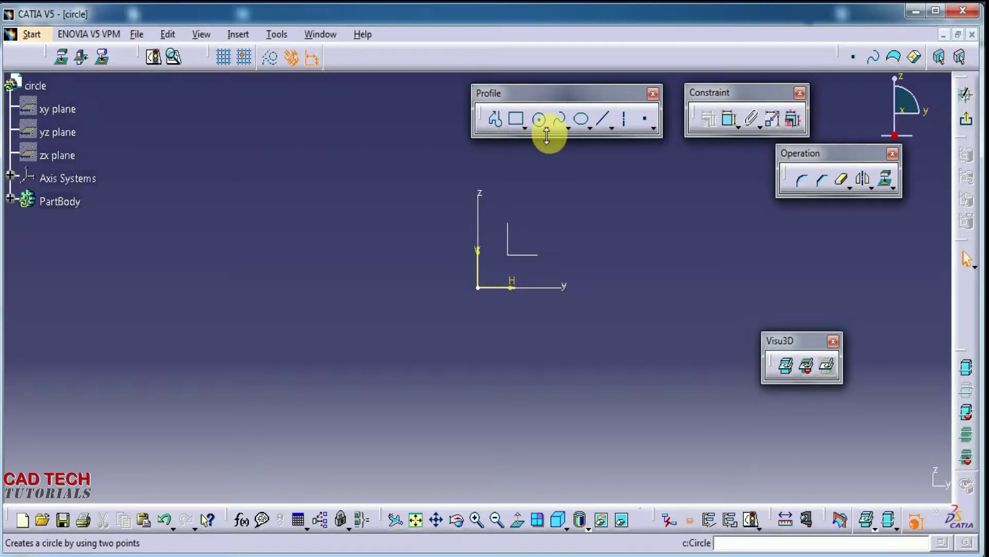
{"action": "left_click", "coordinate": [547, 129]}
{"action": "left_click_drag", "start_coordinate": [544, 135], "coordinate": [594, 208]}
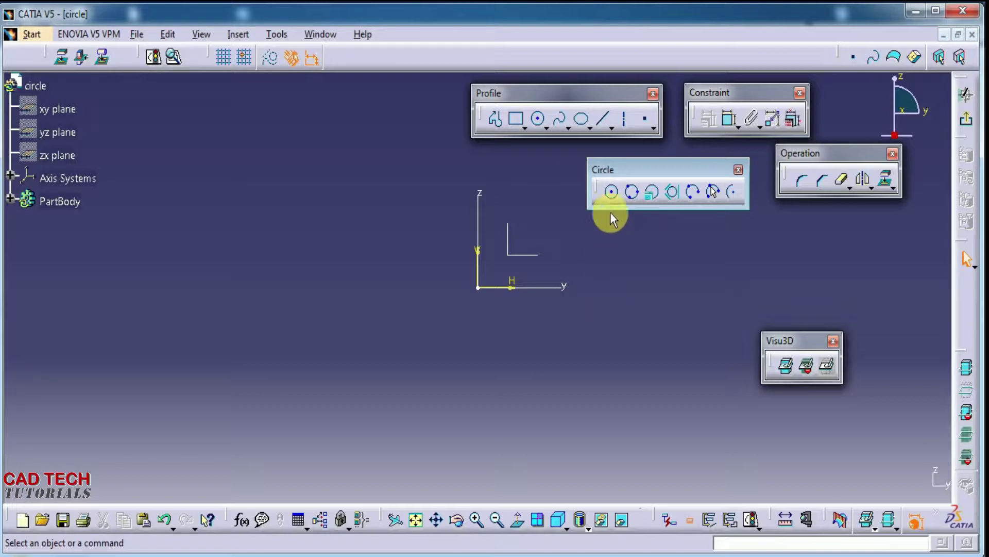
Step: Draw a circle with a radius of 50 mm, centred to the lower left of the sketch origin
{"action": "left_click", "coordinate": [613, 193]}
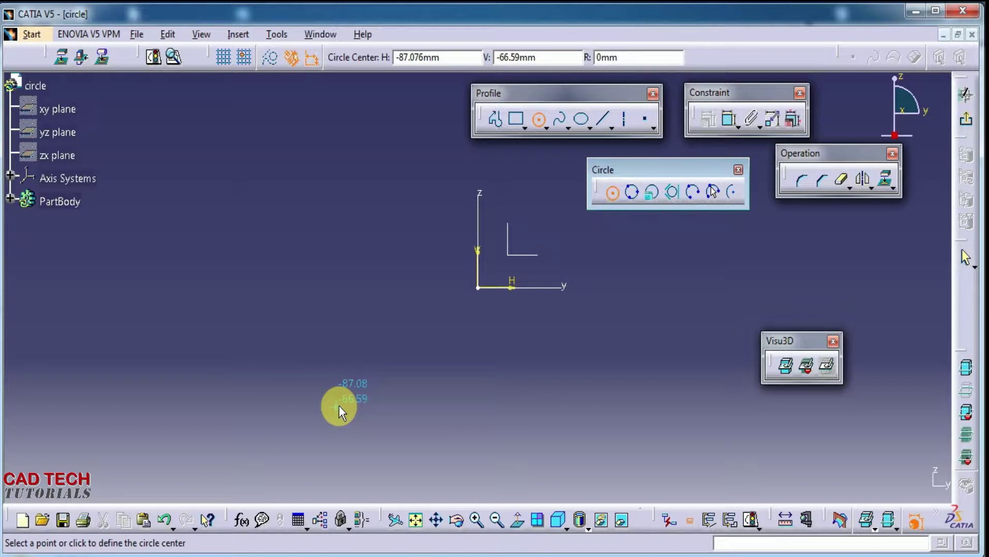
{"action": "left_click", "coordinate": [288, 319]}
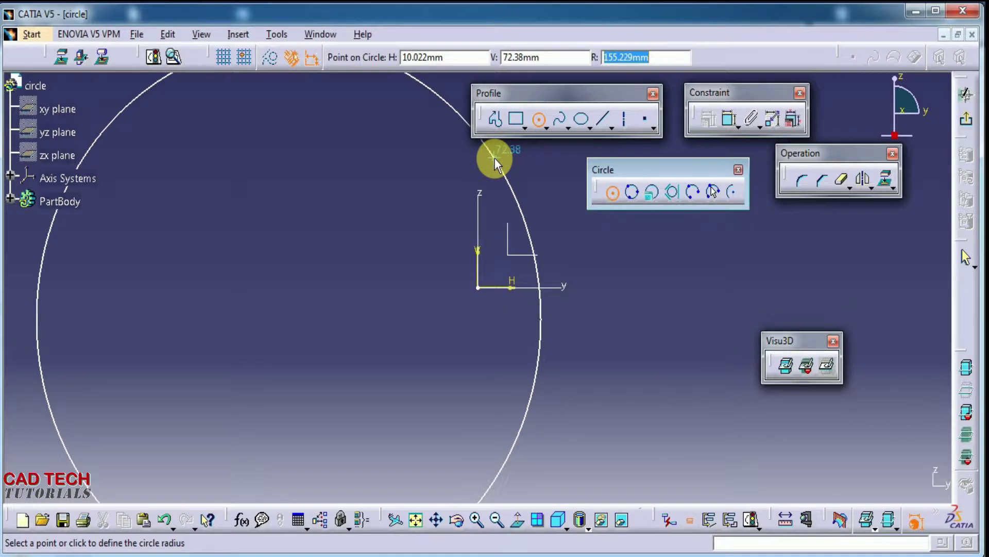
{"action": "type", "text": "50"}
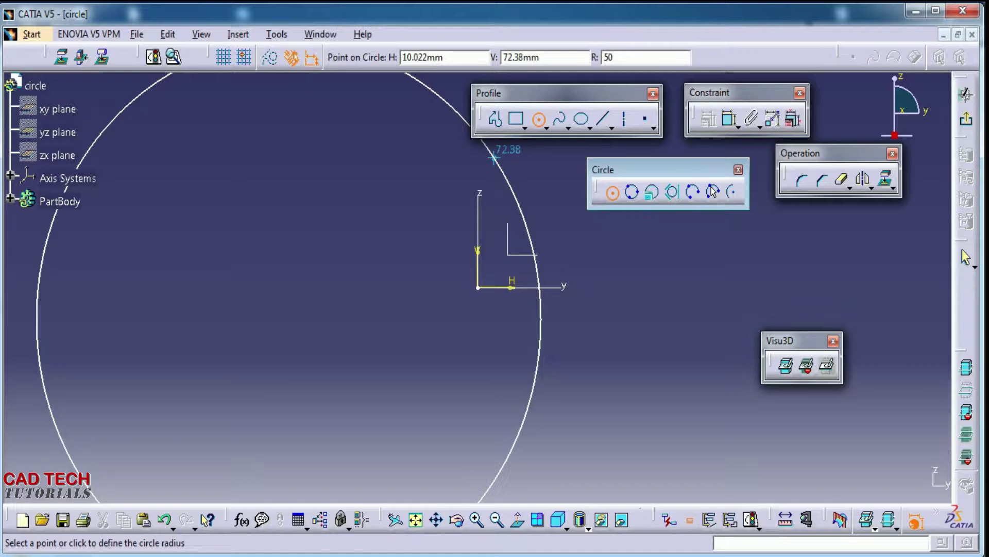
{"action": "left_click", "coordinate": [495, 158]}
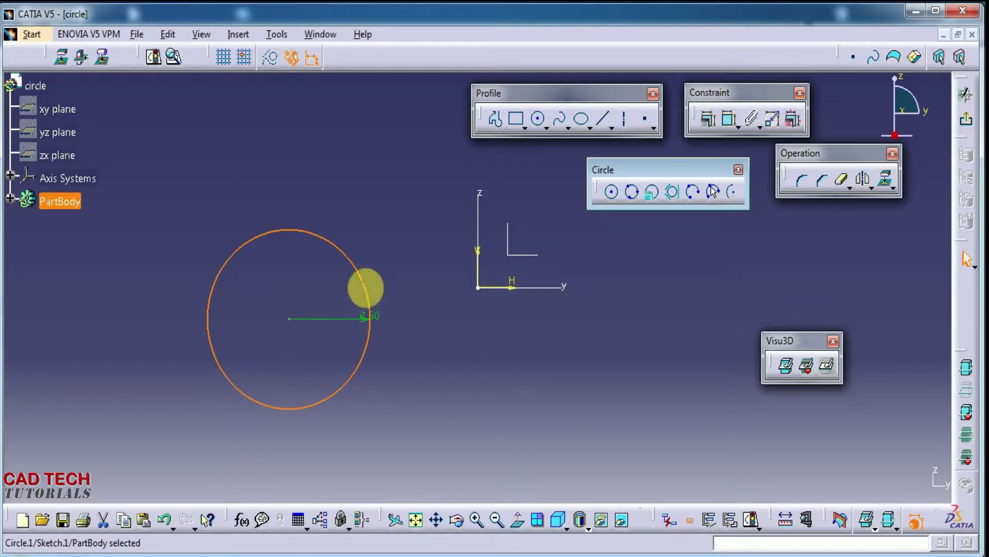
{"action": "left_click", "coordinate": [453, 384]}
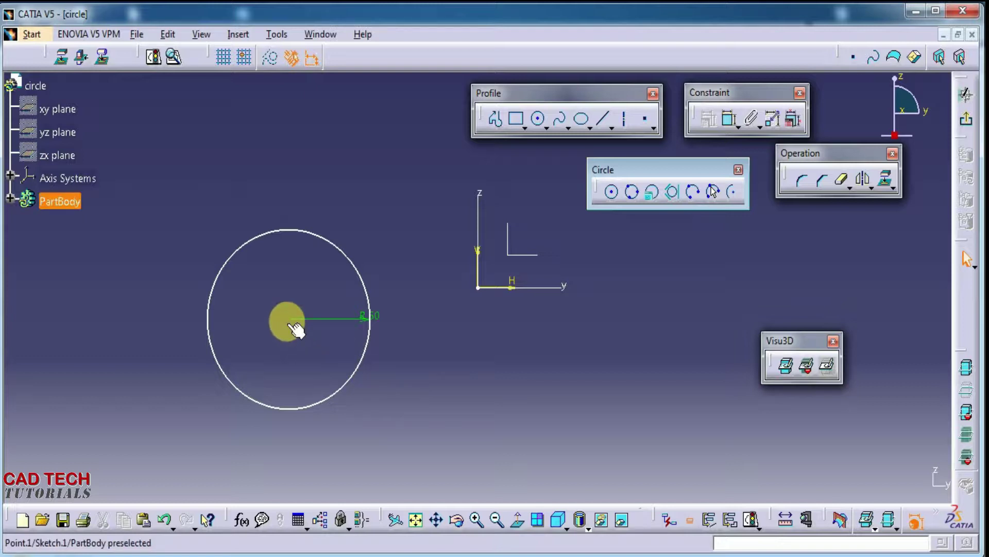
Step: Try to constrain the circle's outline against the horizontal axis, and undo that constraint
{"action": "left_click_drag", "start_coordinate": [325, 247], "coordinate": [289, 242]}
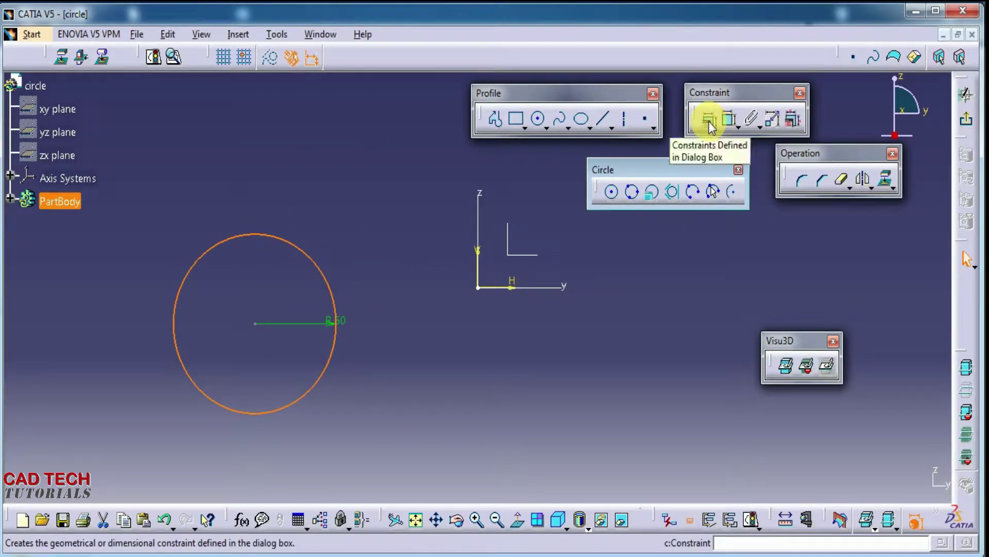
{"action": "left_click", "coordinate": [729, 120]}
{"action": "left_click", "coordinate": [333, 351]}
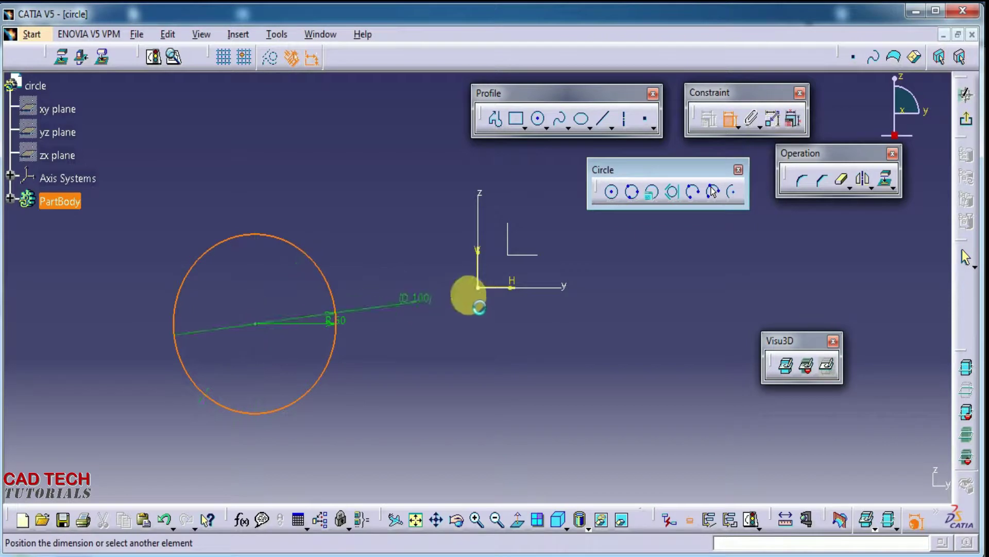
{"action": "left_click", "coordinate": [503, 288]}
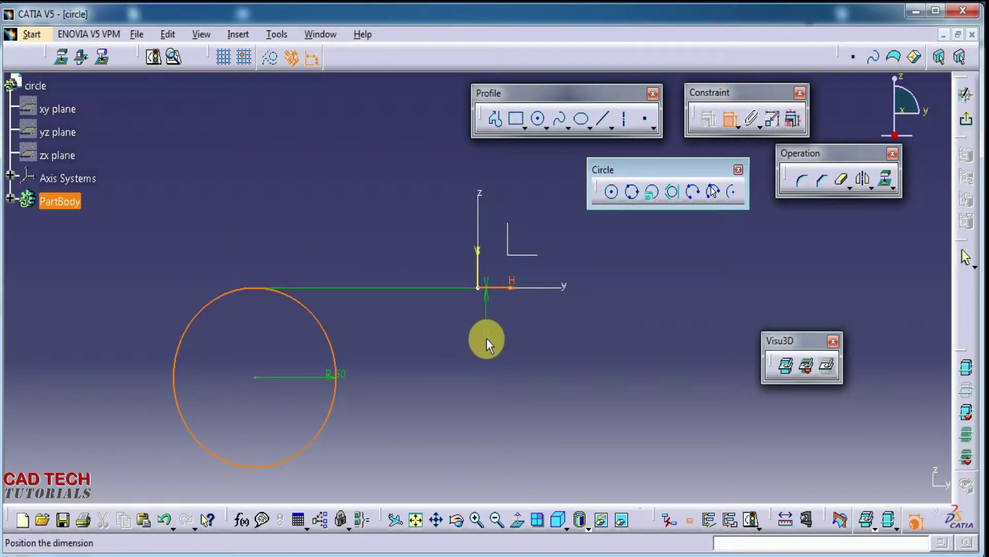
{"action": "left_click", "coordinate": [261, 386]}
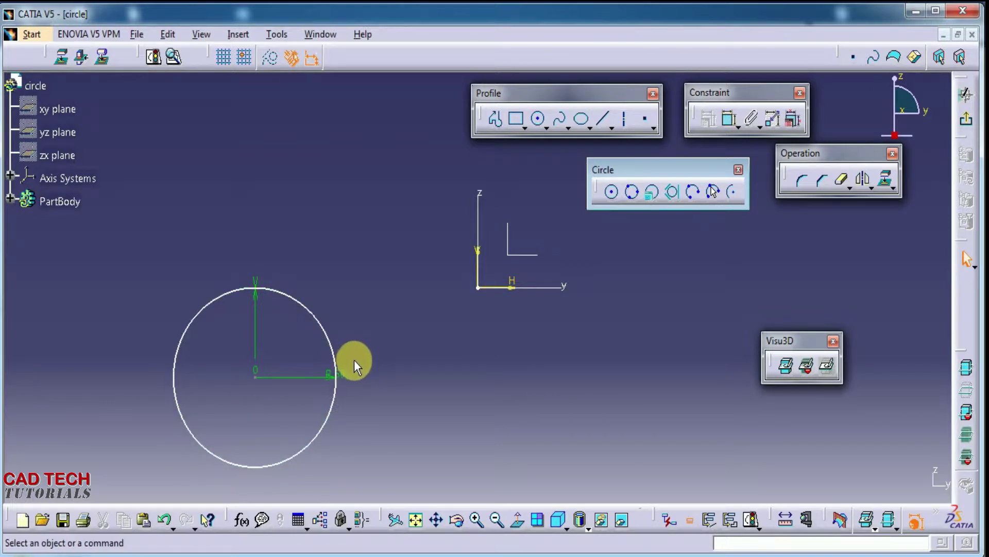
{"action": "key", "text": "ctrl+z"}
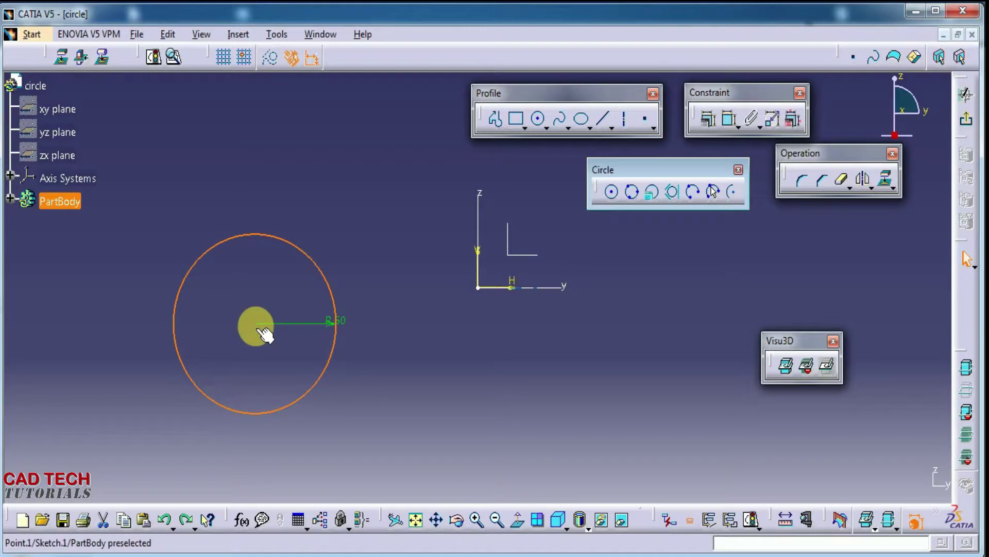
Step: Move the circle slightly lower and dimension the vertical distance between its centre and the horizontal axis
{"action": "left_click_drag", "start_coordinate": [255, 323], "coordinate": [271, 375]}
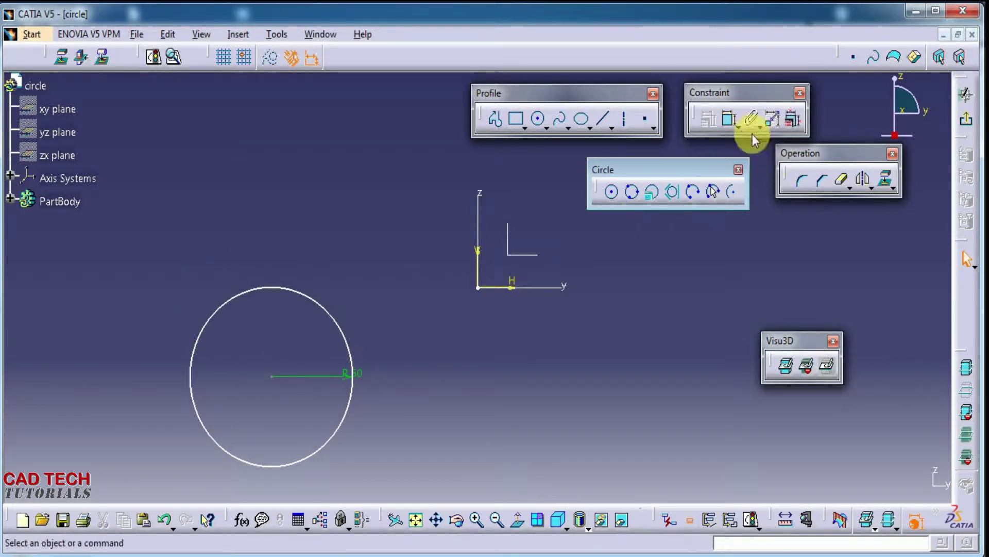
{"action": "left_click", "coordinate": [729, 119]}
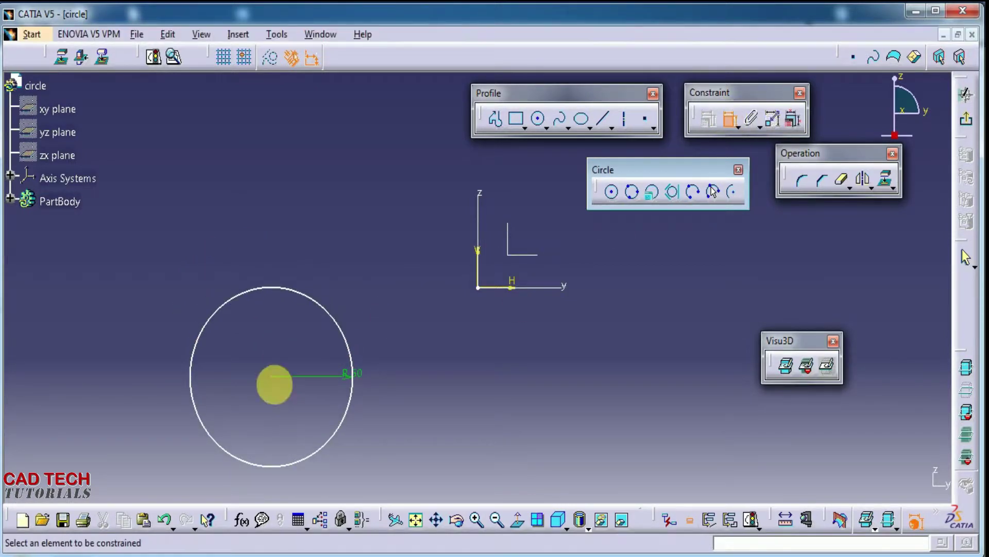
{"action": "left_click", "coordinate": [272, 376]}
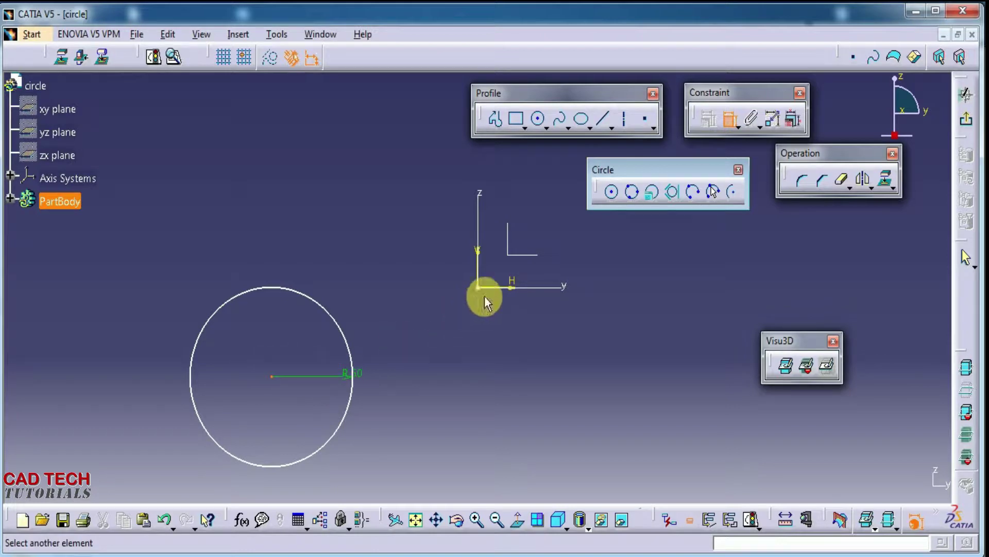
{"action": "left_click", "coordinate": [500, 296]}
{"action": "left_click", "coordinate": [276, 335]}
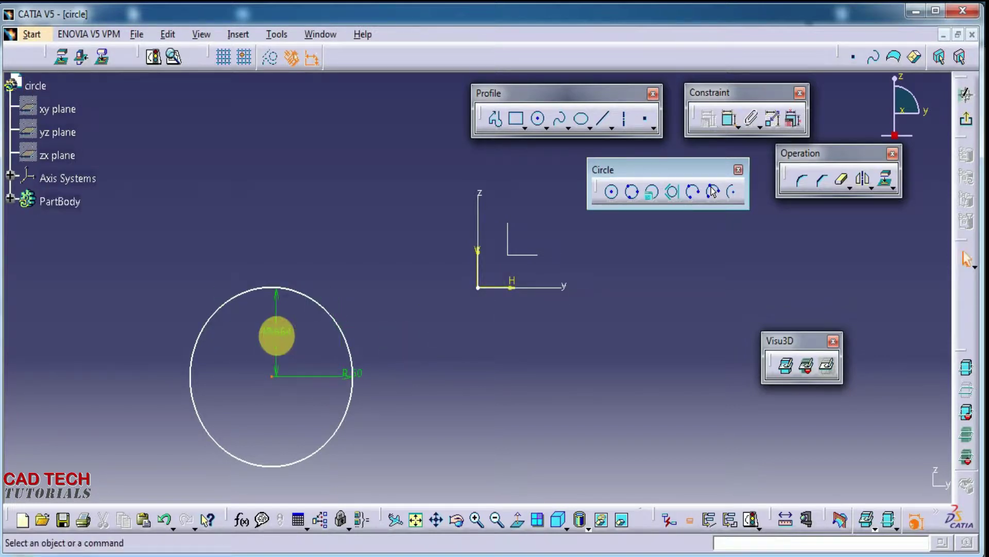
{"action": "left_click", "coordinate": [479, 315]}
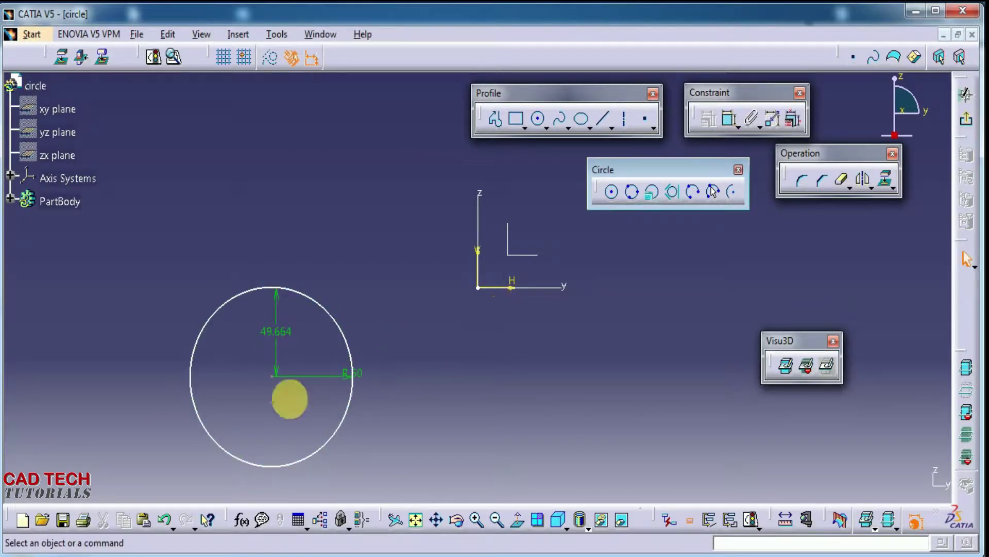
Step: Try to add a horizontal position dimension starting from the vertical axis, and undo it
{"action": "left_click", "coordinate": [729, 120]}
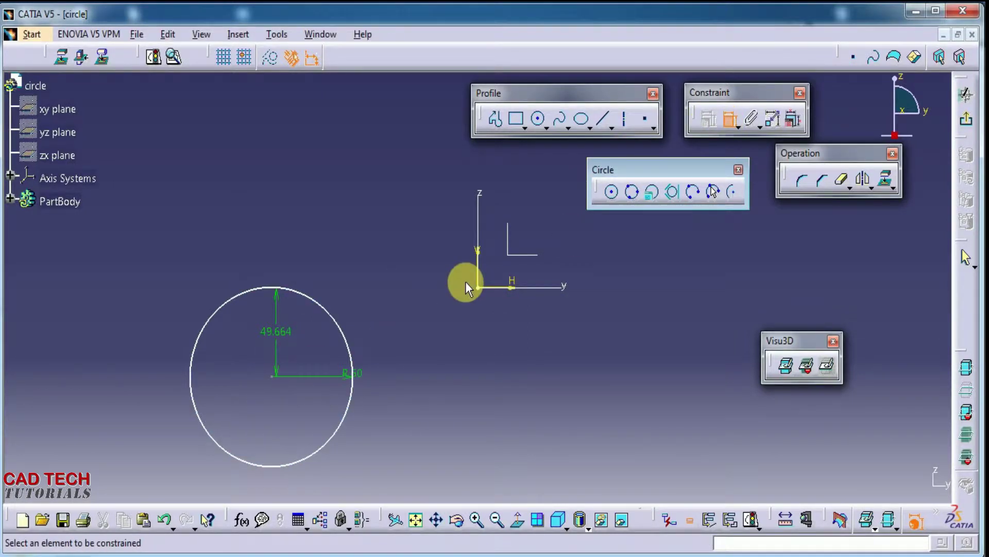
{"action": "left_click", "coordinate": [479, 262]}
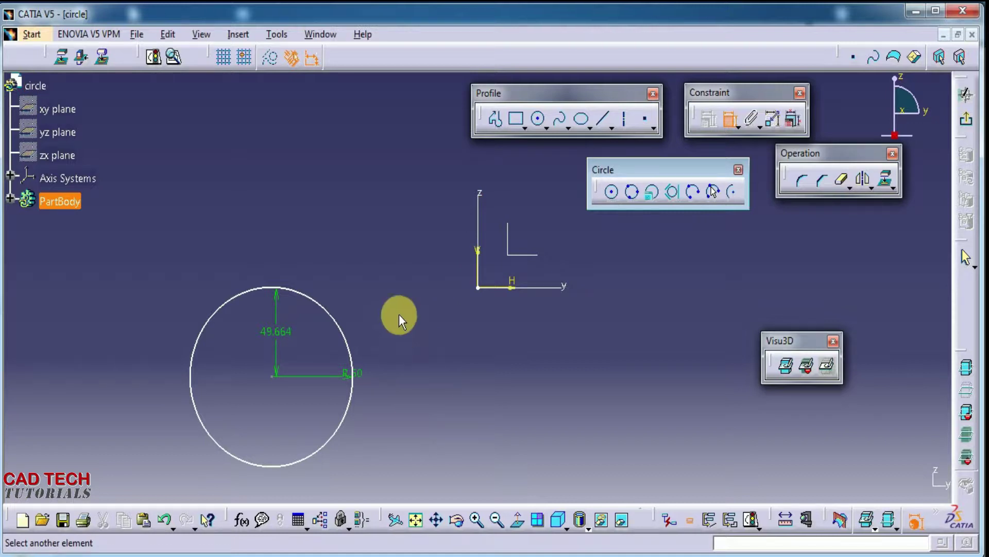
{"action": "left_click", "coordinate": [478, 268]}
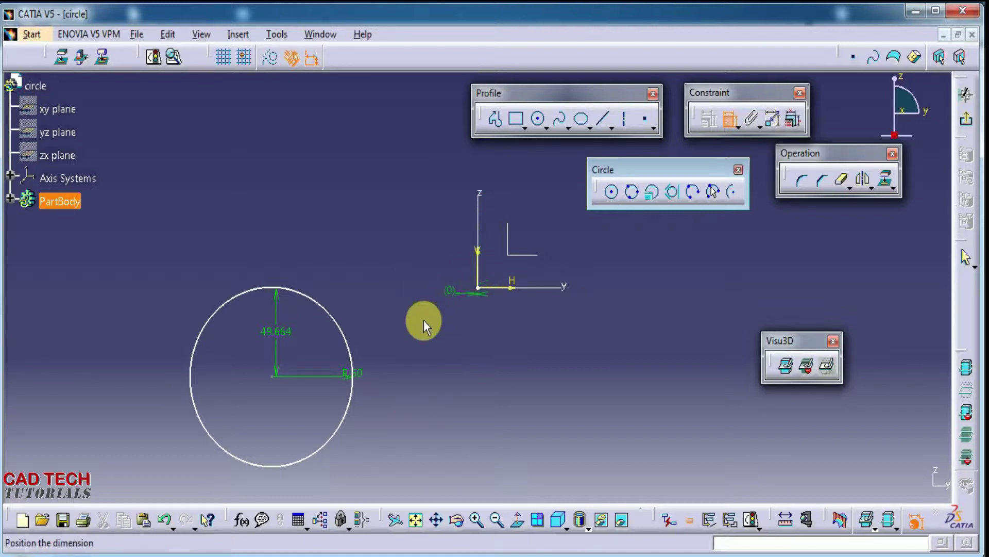
{"action": "left_click", "coordinate": [277, 378]}
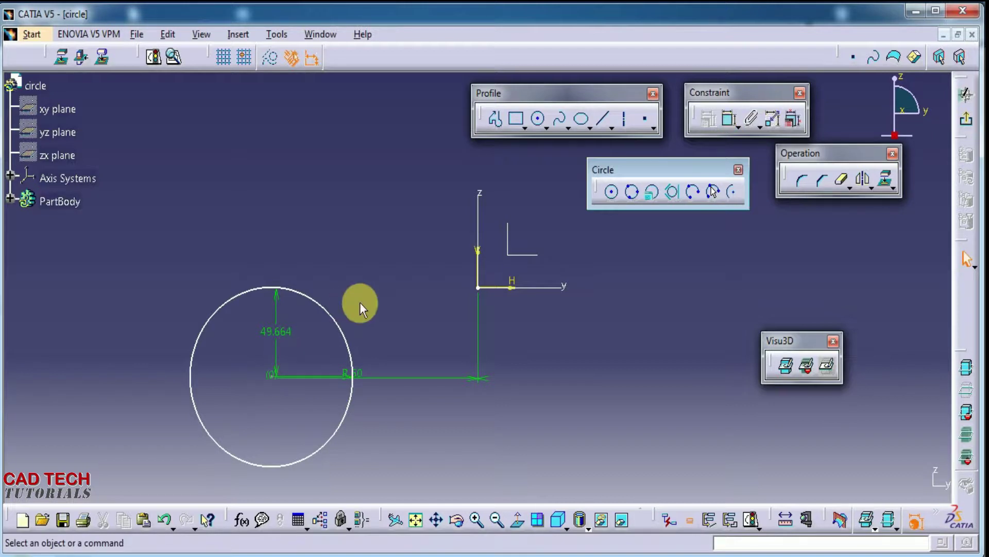
{"action": "key", "text": "ctrl+z"}
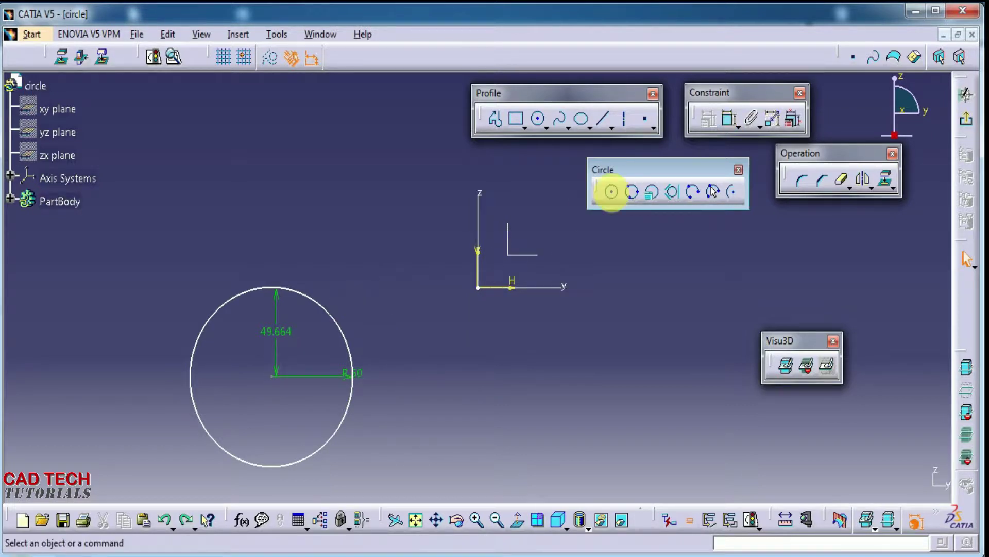
Step: Dimension the horizontal distance between the circle's centre and the vertical axis, and test whether the circle can still be moved
{"action": "left_click", "coordinate": [727, 119]}
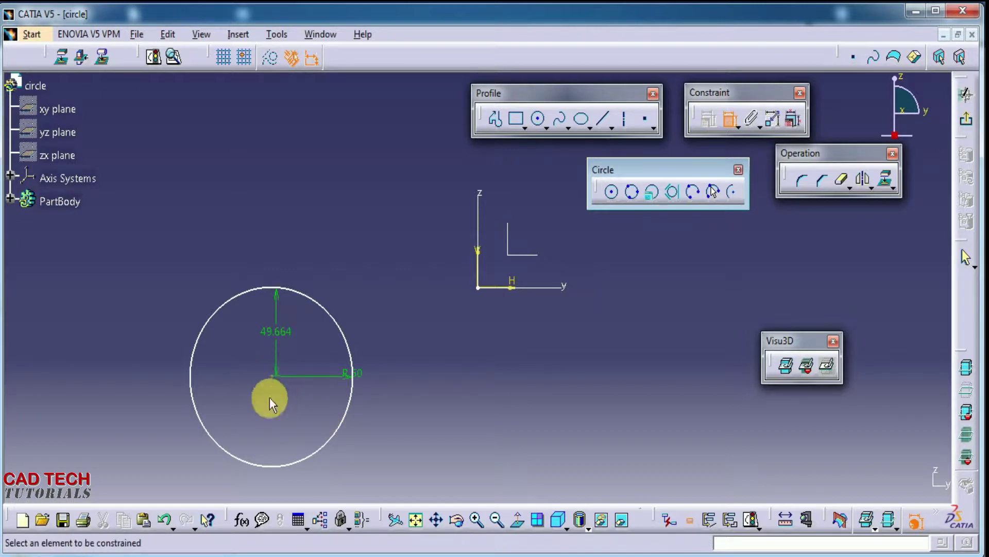
{"action": "left_click", "coordinate": [273, 375]}
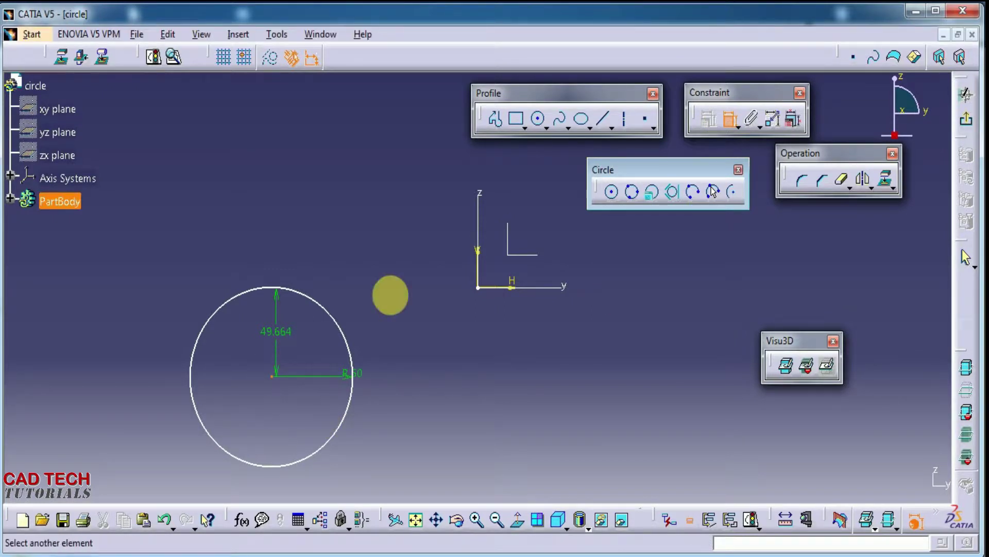
{"action": "left_click", "coordinate": [479, 271]}
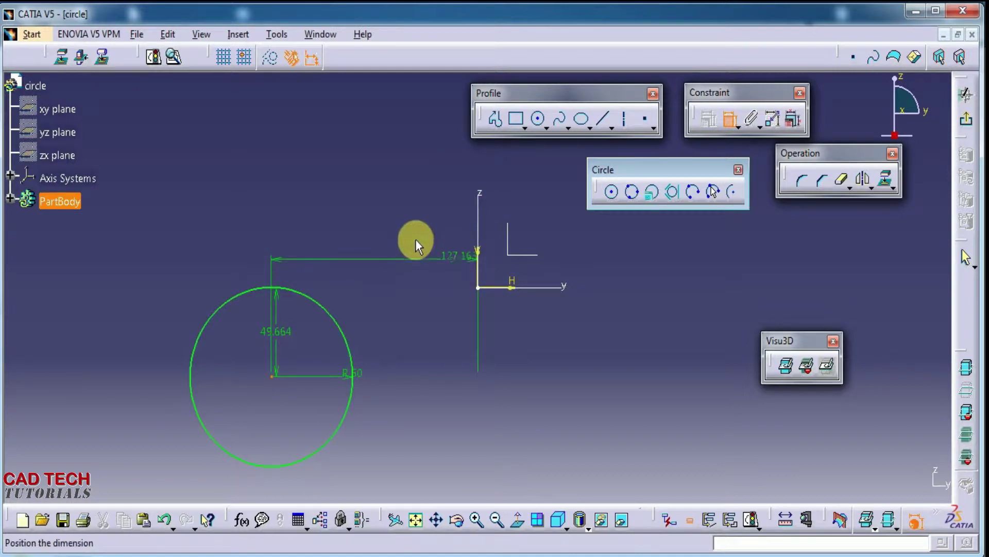
{"action": "left_click", "coordinate": [397, 219]}
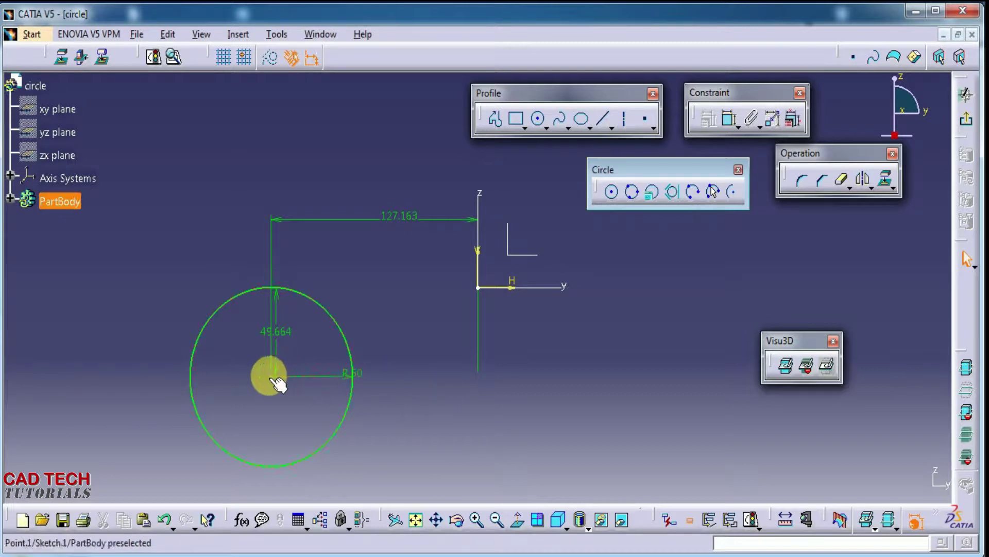
{"action": "mouse_move", "coordinate": [210, 365]}
{"action": "left_mouse_down"}
{"action": "mouse_move", "coordinate": [321, 308]}
{"action": "mouse_move", "coordinate": [375, 366]}
{"action": "left_mouse_up"}
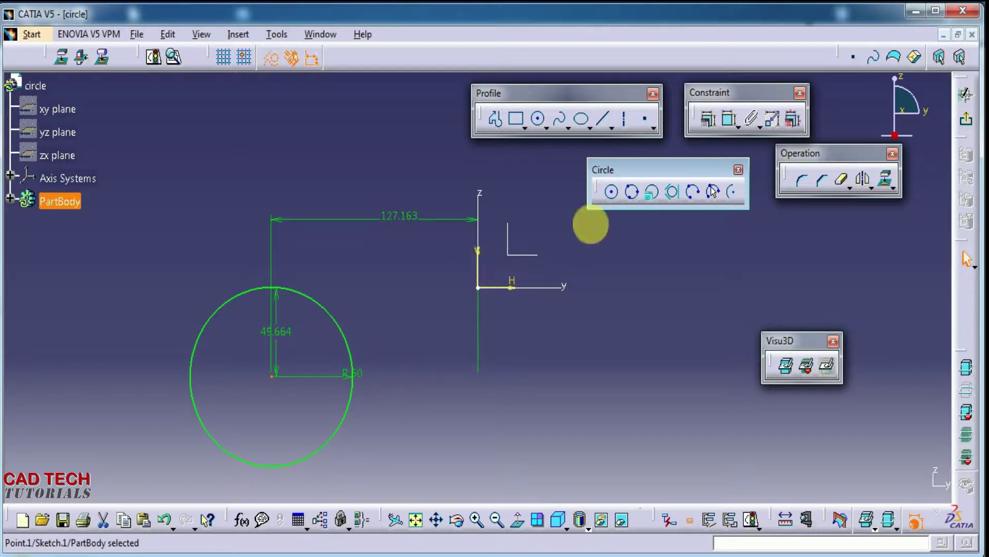
Step: Draw a second circle about 107 mm in diameter, centred on the sketch origin
{"action": "left_click", "coordinate": [611, 194]}
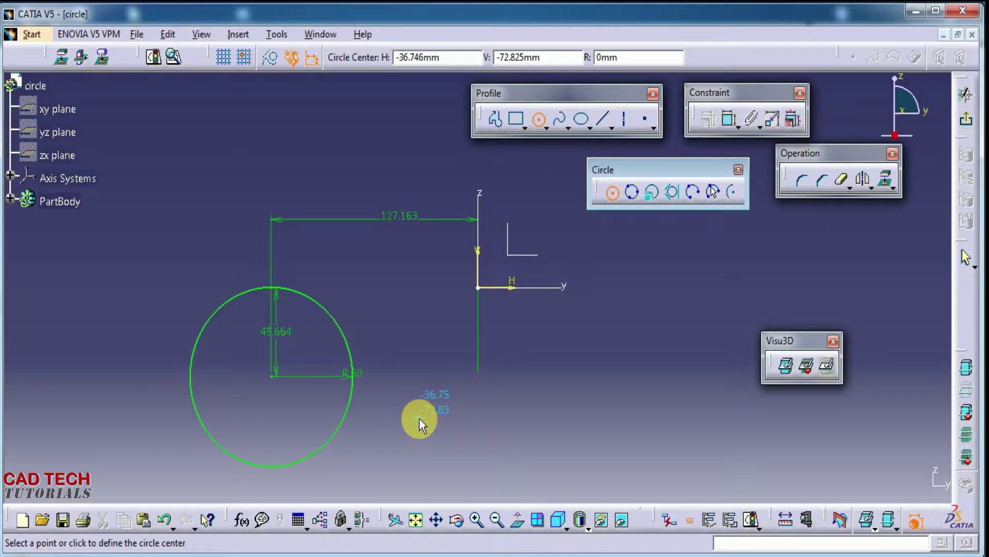
{"action": "left_click", "coordinate": [483, 288]}
{"action": "left_click", "coordinate": [517, 199]}
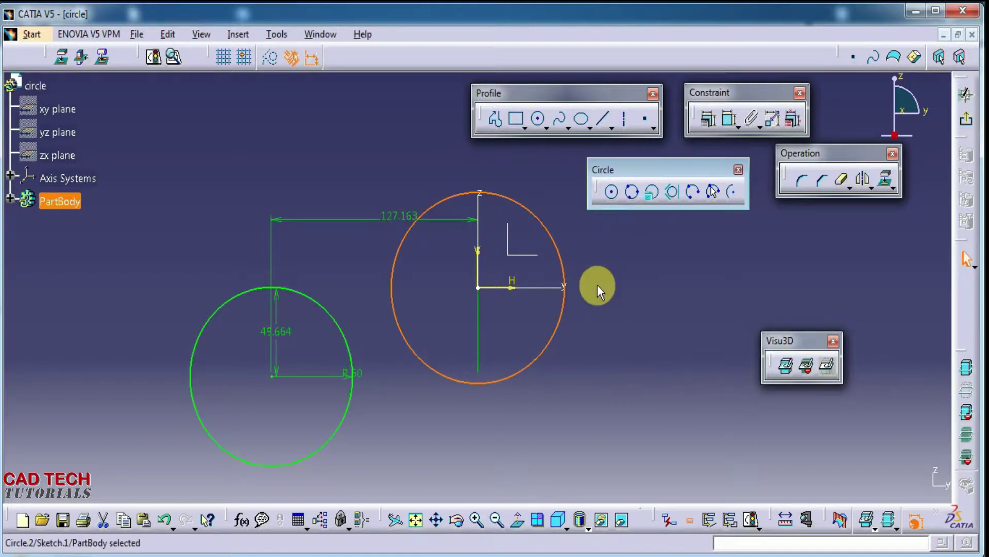
{"action": "left_click", "coordinate": [597, 260]}
Step: Dimension the diameter of the circle centred on the origin
{"action": "left_click", "coordinate": [729, 120]}
{"action": "left_click", "coordinate": [563, 245]}
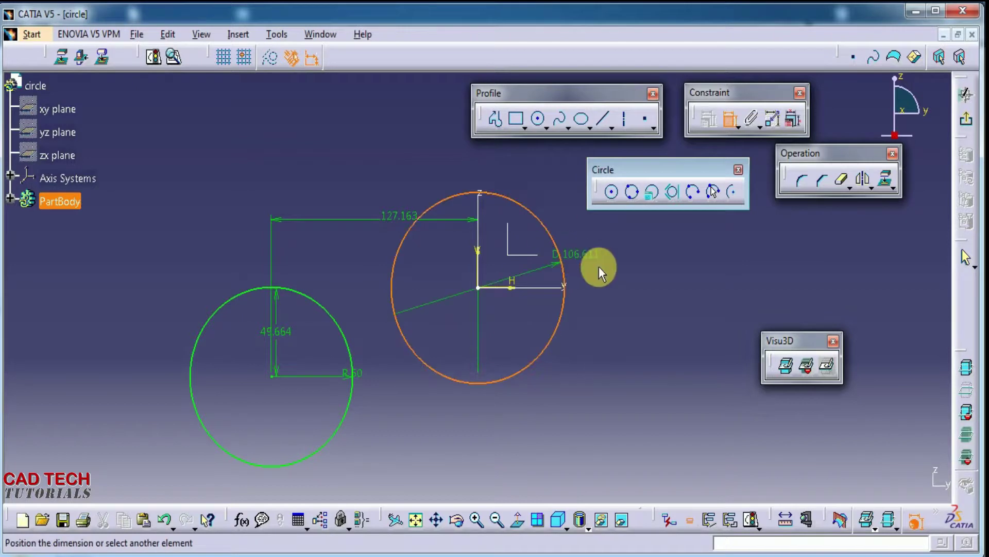
{"action": "left_click", "coordinate": [604, 288]}
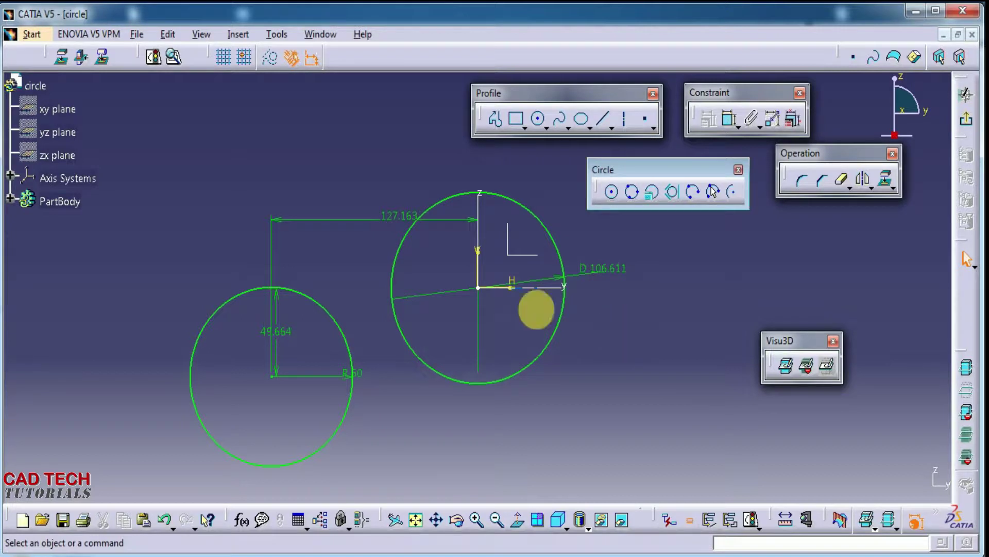
Step: Delete both dimensioned circles from the sketch
{"action": "left_click_drag", "start_coordinate": [143, 157], "coordinate": [389, 242]}
{"action": "mouse_move", "coordinate": [478, 324]}
{"action": "left_mouse_down"}
{"action": "mouse_move", "coordinate": [637, 449]}
{"action": "mouse_move", "coordinate": [637, 477]}
{"action": "left_mouse_up"}
{"action": "key", "text": "Delete"}
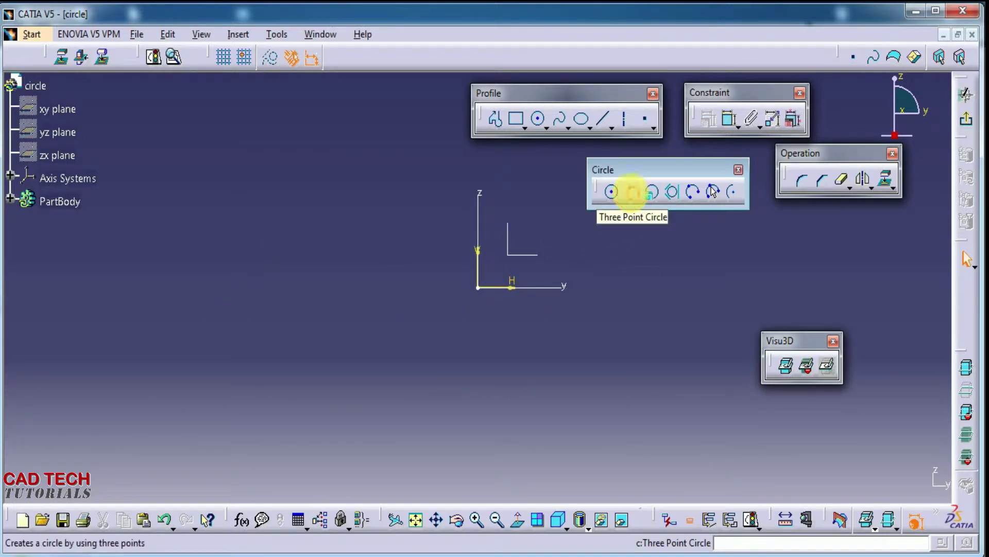
Step: Draw a three-point circle about 60 mm in radius, up and to the right of the sketch origin
{"action": "left_click", "coordinate": [631, 192]}
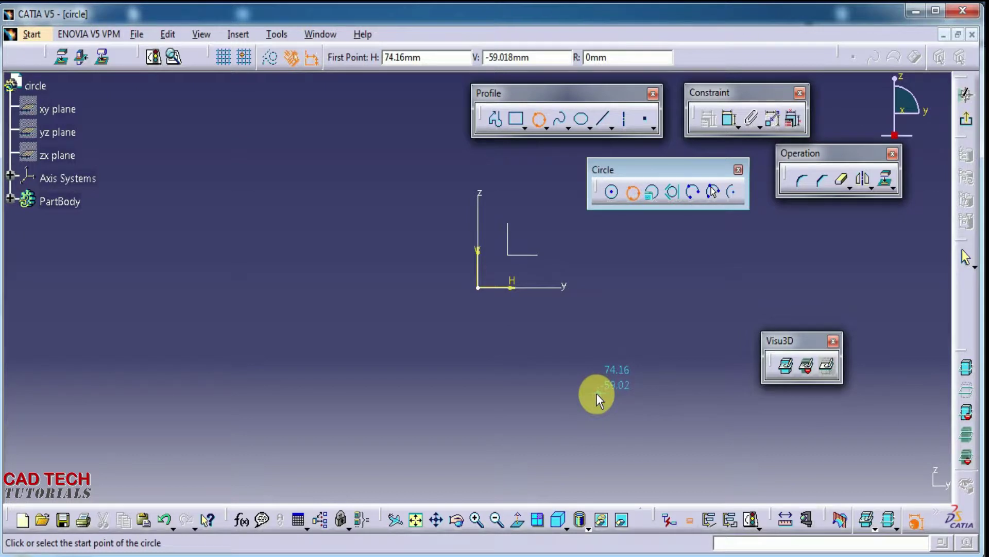
{"action": "mouse_move", "coordinate": [535, 336]}
{"action": "middle_mouse_down"}
{"action": "mouse_move", "coordinate": [468, 404]}
{"action": "mouse_move", "coordinate": [413, 411]}
{"action": "middle_mouse_up"}
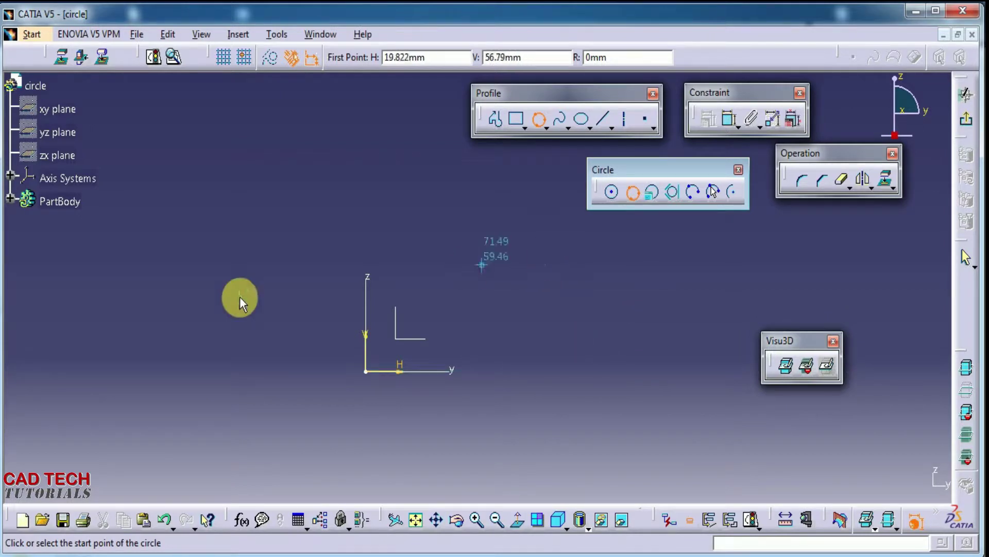
{"action": "left_click", "coordinate": [524, 262]}
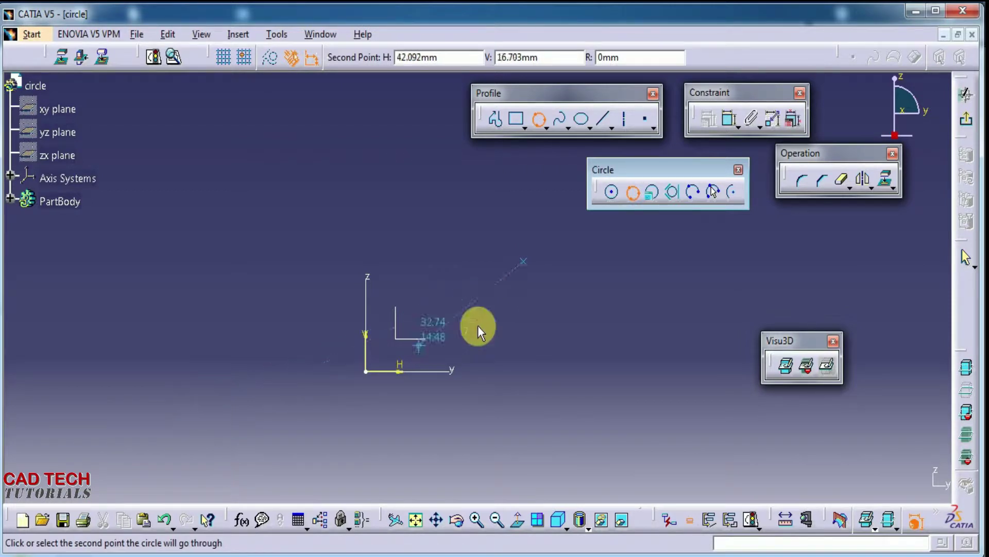
{"action": "left_click", "coordinate": [719, 261]}
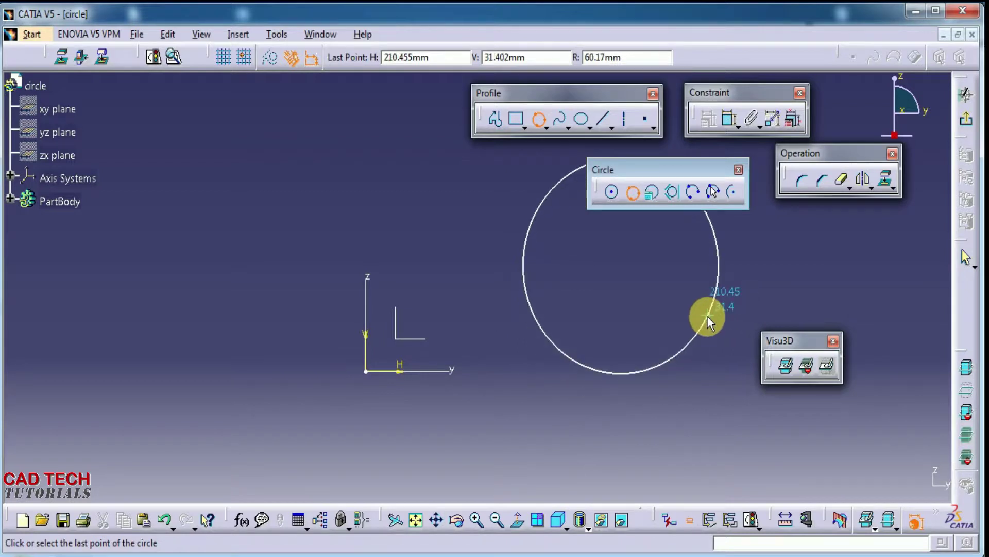
{"action": "left_click", "coordinate": [707, 321]}
Step: Move the three-point circle by its centre point, farther from the vertical axis and slightly down
{"action": "middle_click_drag", "start_coordinate": [628, 341], "coordinate": [581, 380]}
{"action": "left_click", "coordinate": [581, 318]}
{"action": "left_click_drag", "start_coordinate": [581, 319], "coordinate": [632, 337]}
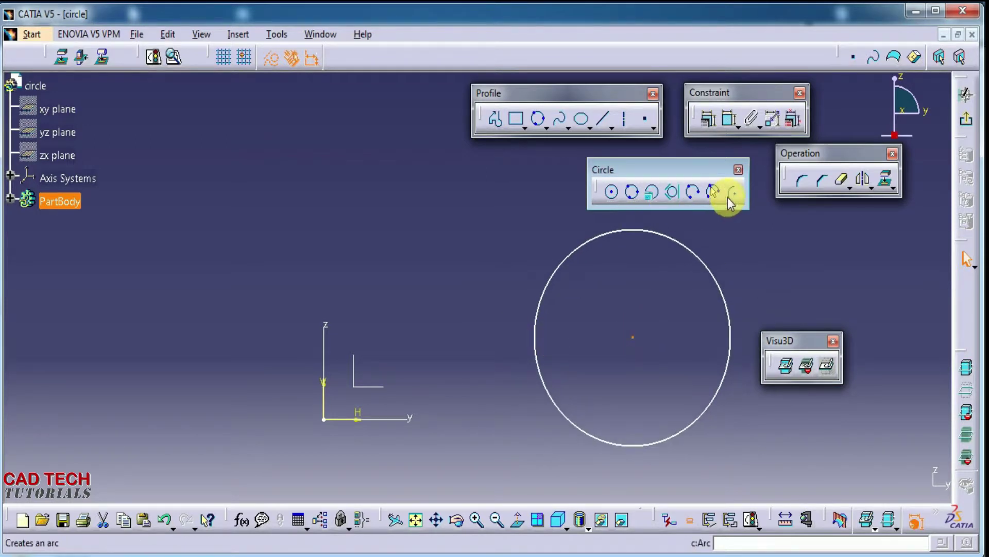
Step: Draw a second, larger three-point circle passing through the sketch origin, and shift the first circle slightly down and toward the origin
{"action": "left_click", "coordinate": [633, 193]}
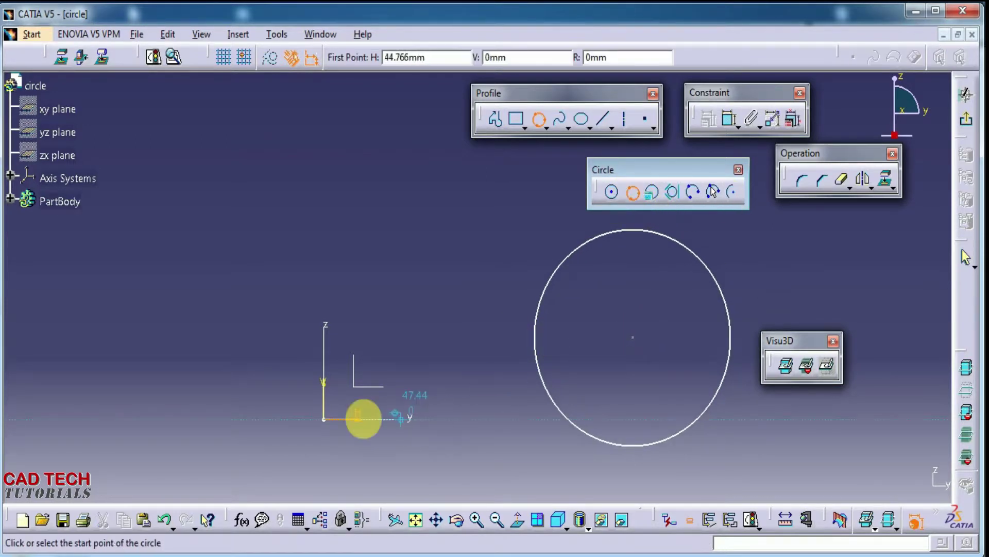
{"action": "left_click", "coordinate": [325, 420]}
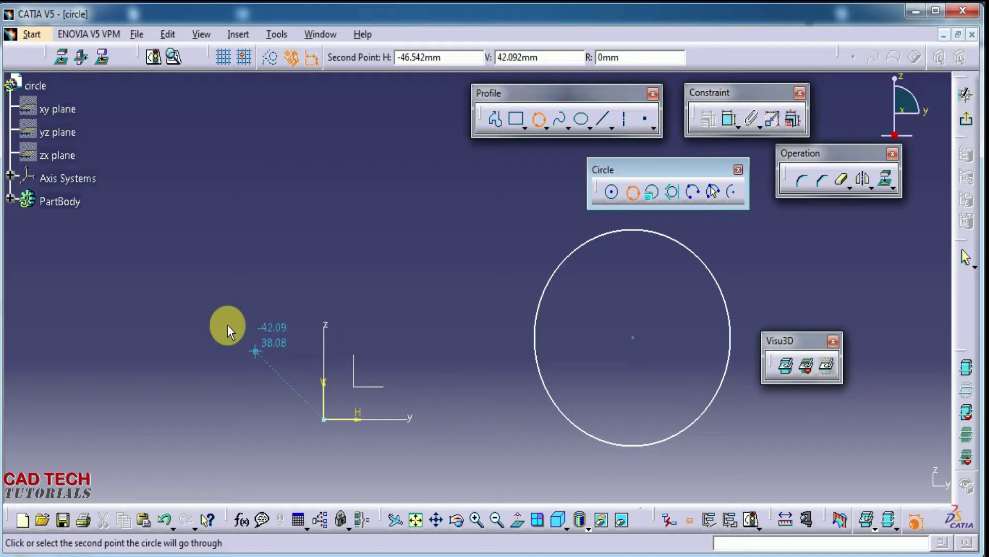
{"action": "left_click", "coordinate": [175, 316]}
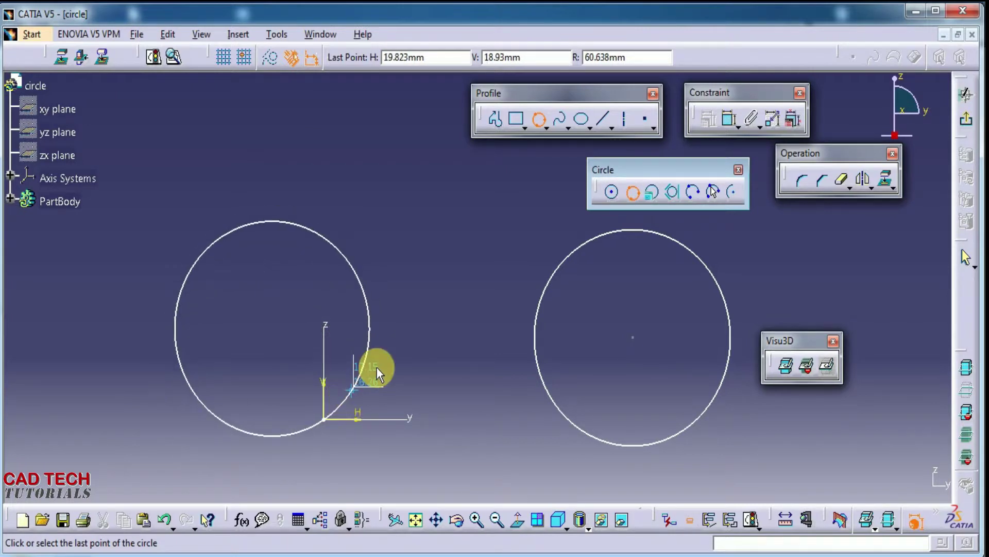
{"action": "left_click", "coordinate": [418, 288]}
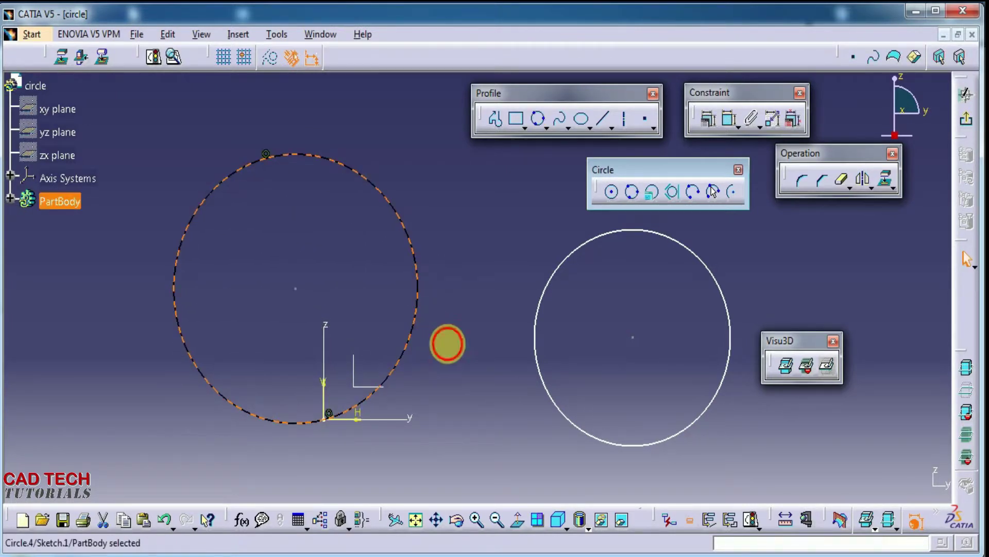
{"action": "left_click", "coordinate": [446, 344]}
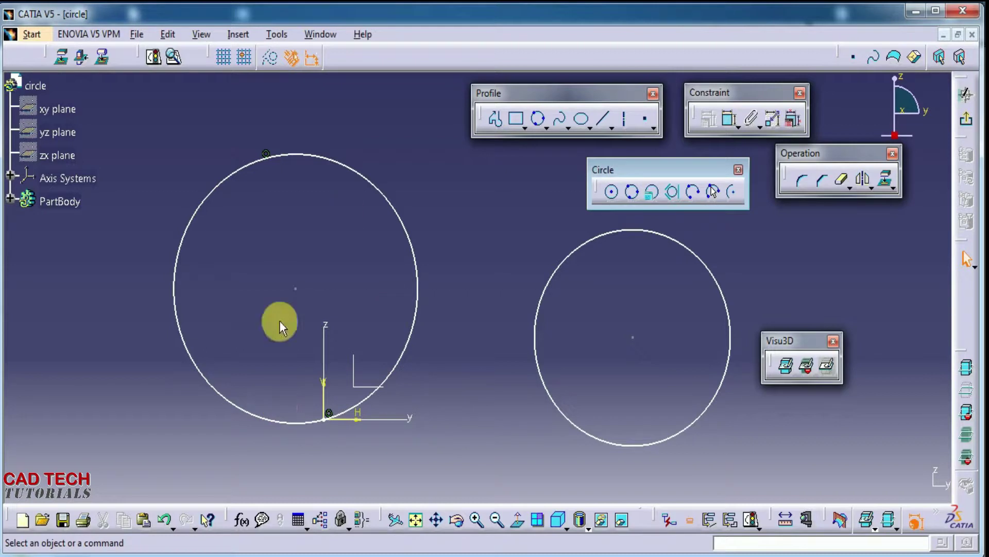
{"action": "left_click_drag", "start_coordinate": [636, 338], "coordinate": [615, 364]}
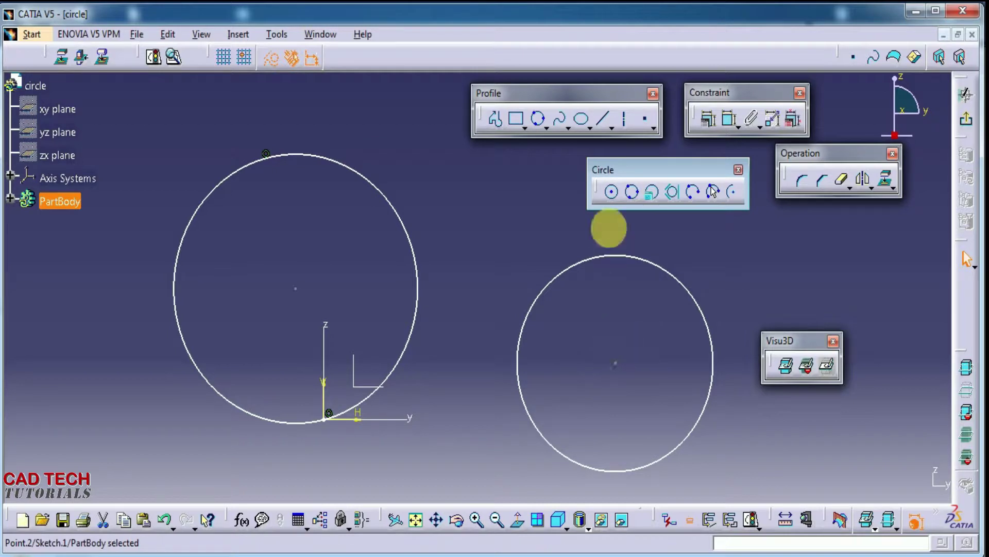
{"action": "left_click", "coordinate": [729, 119]}
{"action": "left_click", "coordinate": [561, 281]}
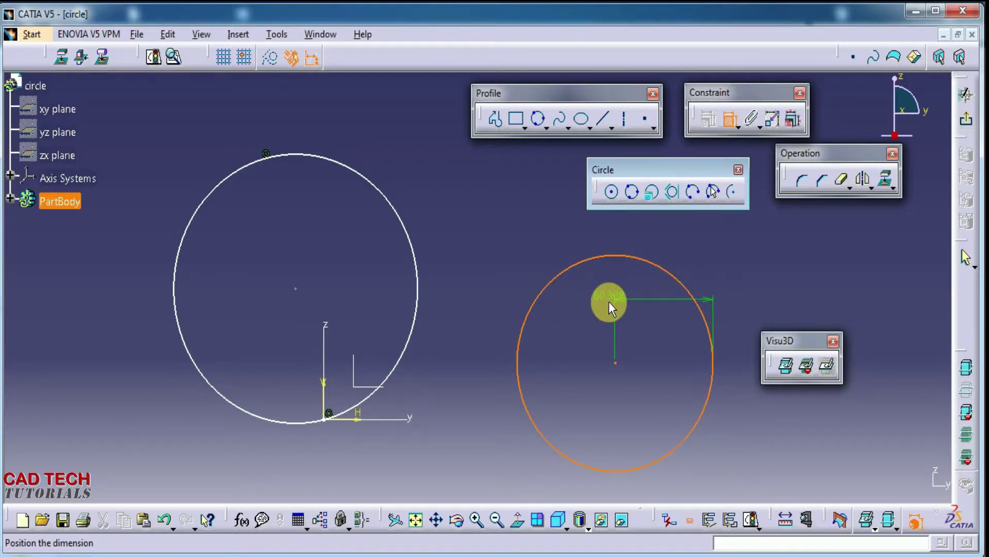
{"action": "key", "text": "Escape"}
Step: Dimension the diameter of the three-point circle to the right of the origin
{"action": "left_click", "coordinate": [727, 117]}
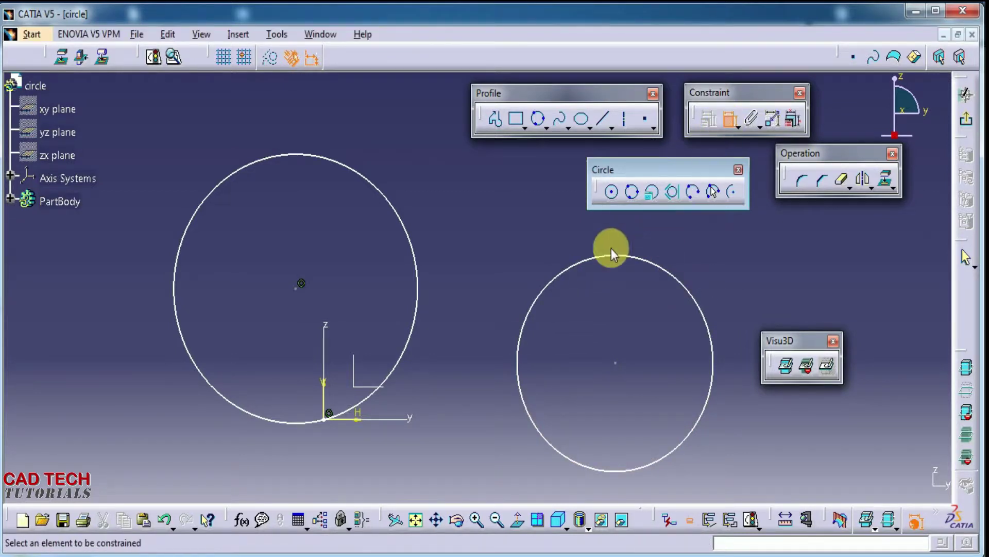
{"action": "left_click", "coordinate": [598, 259]}
{"action": "left_click", "coordinate": [577, 355]}
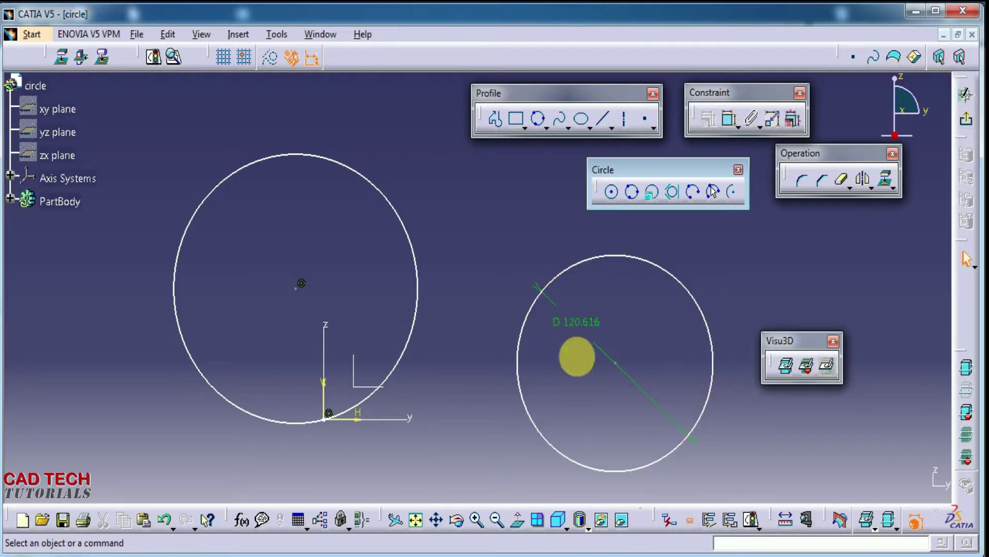
Step: Dimension the right-hand circle's centre horizontally from the vertical axis and vertically from the horizontal axis
{"action": "left_click", "coordinate": [729, 120]}
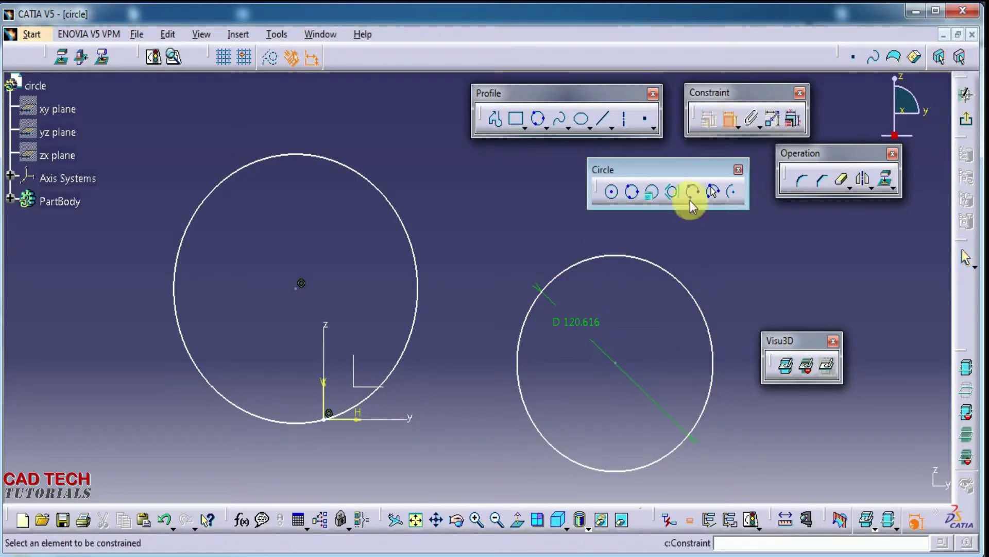
{"action": "left_click", "coordinate": [616, 363]}
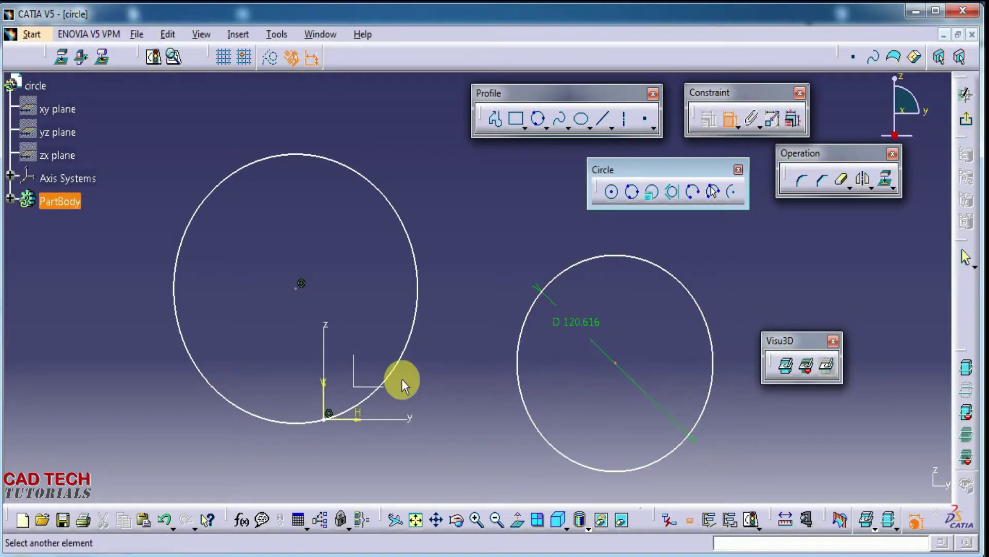
{"action": "left_click", "coordinate": [323, 398]}
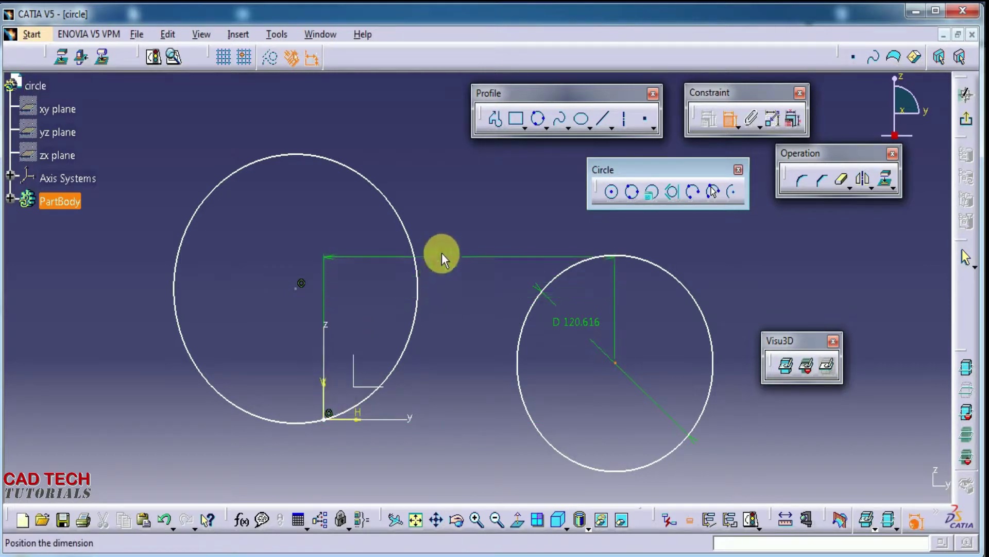
{"action": "left_click", "coordinate": [441, 252]}
{"action": "left_click", "coordinate": [730, 121]}
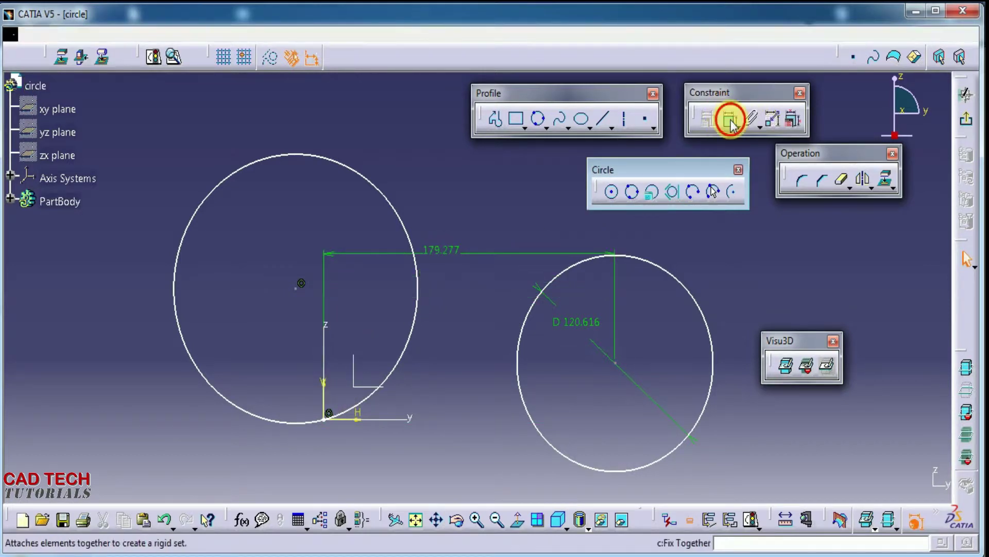
{"action": "left_click", "coordinate": [613, 362]}
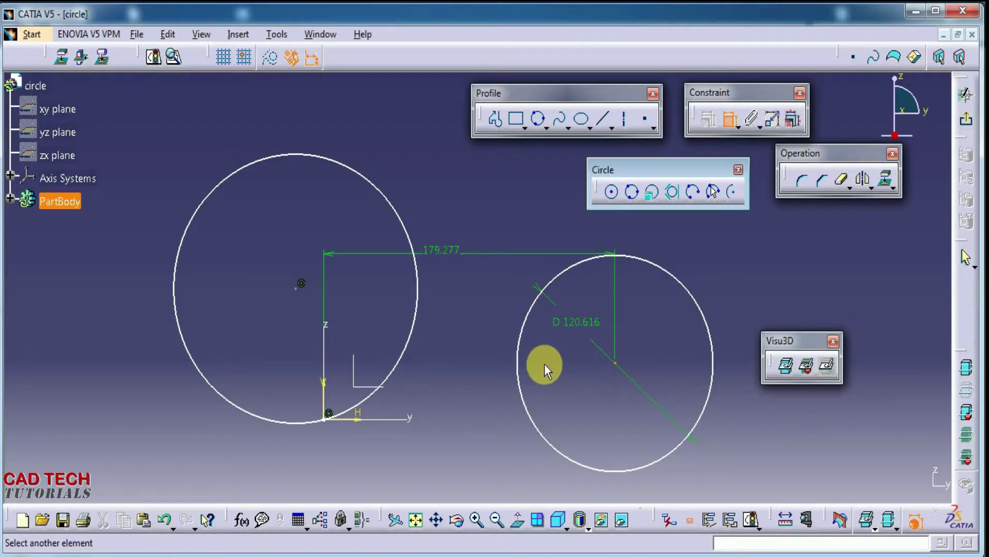
{"action": "left_click", "coordinate": [364, 420]}
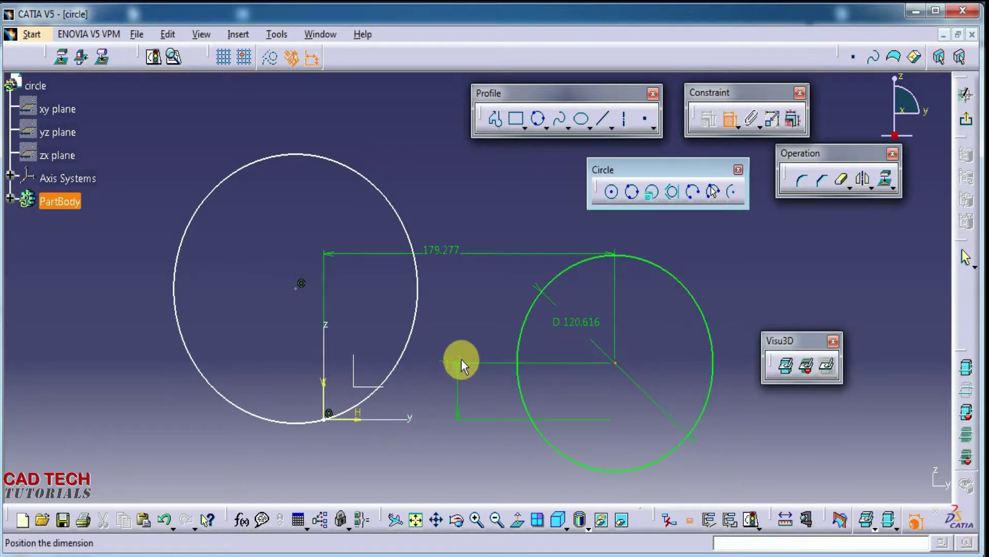
{"action": "left_click", "coordinate": [473, 400]}
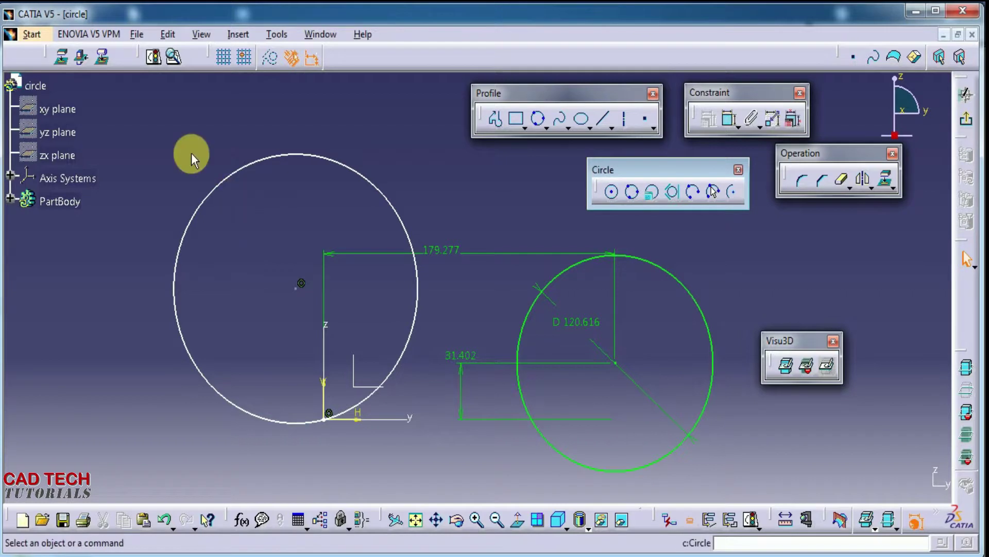
Step: Clear the sketch by deleting both three-point circles and all their constraints
{"action": "mouse_move", "coordinate": [155, 144]}
{"action": "left_mouse_down"}
{"action": "mouse_move", "coordinate": [404, 276]}
{"action": "mouse_move", "coordinate": [639, 475]}
{"action": "mouse_move", "coordinate": [698, 506]}
{"action": "mouse_move", "coordinate": [726, 494]}
{"action": "left_mouse_up"}
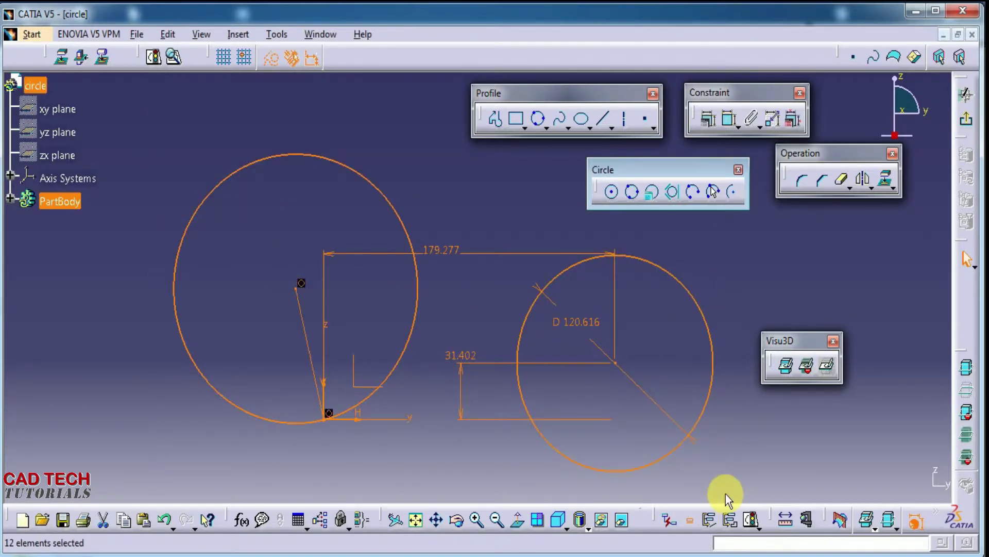
{"action": "key", "text": "Delete"}
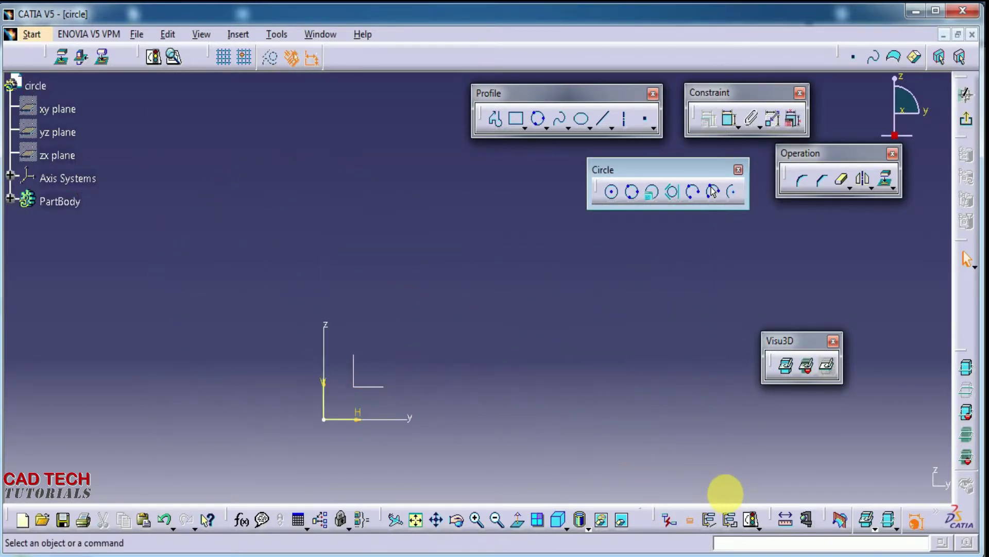
Step: Create a circle using coordinates, with its centre at H 150 mm, V 250 mm and a radius of 100 mm
{"action": "left_click", "coordinate": [652, 192]}
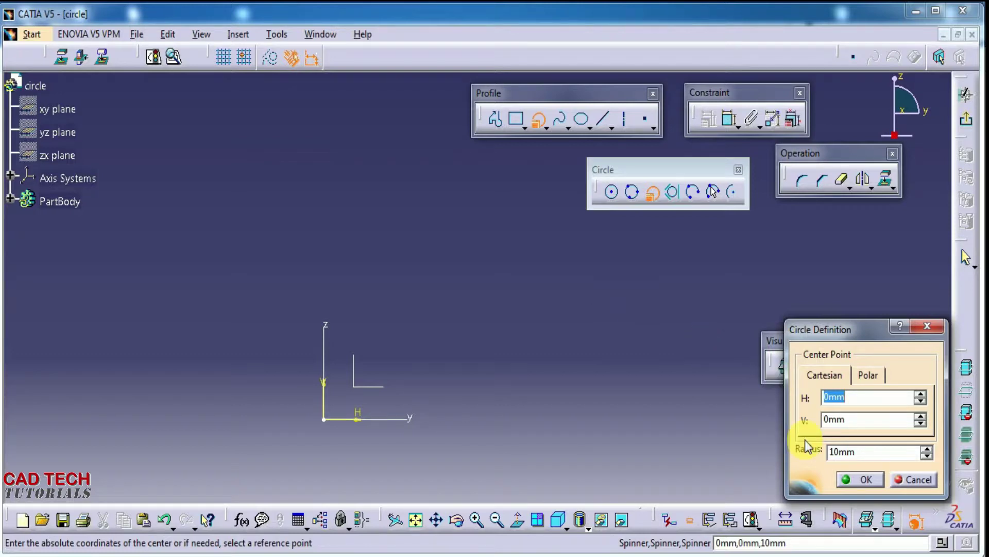
{"action": "left_click_drag", "start_coordinate": [834, 330], "coordinate": [606, 273]}
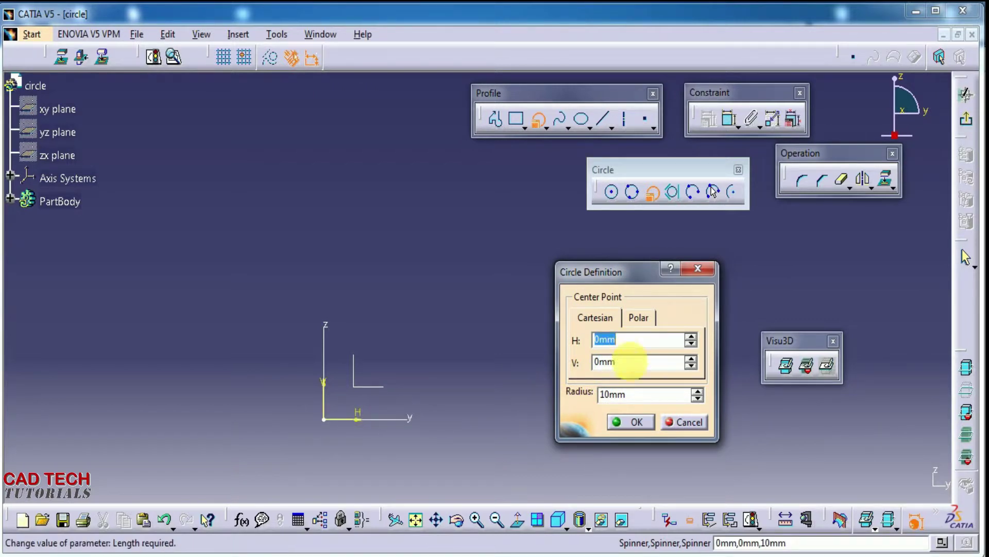
{"action": "type", "text": "1"}
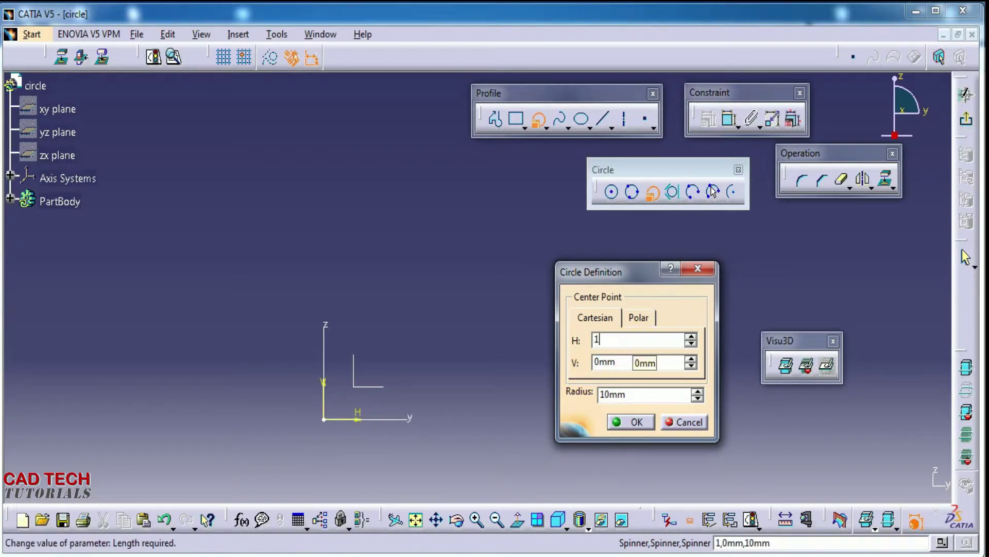
{"action": "type", "text": "50"}
{"action": "key", "text": "Tab"}
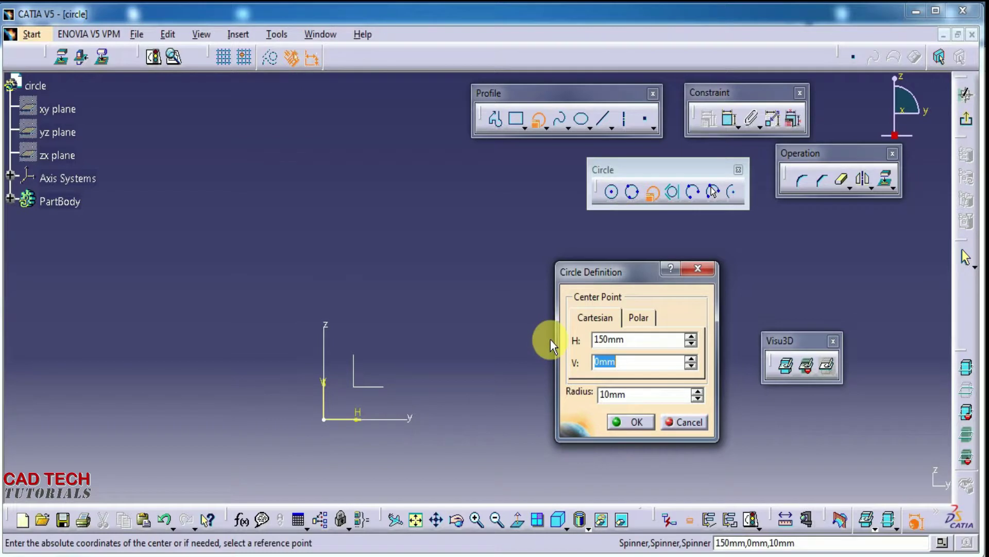
{"action": "type", "text": "250"}
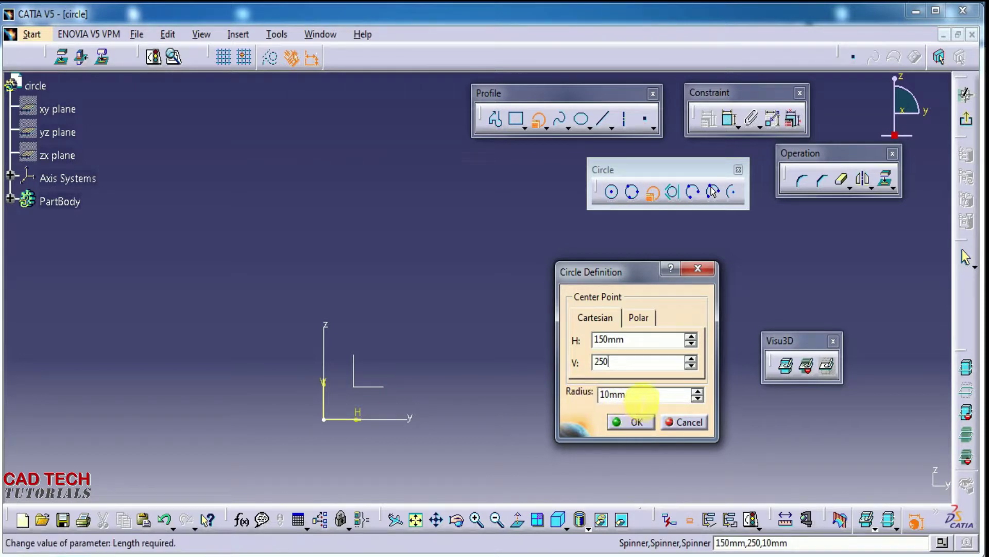
{"action": "left_click", "coordinate": [641, 396]}
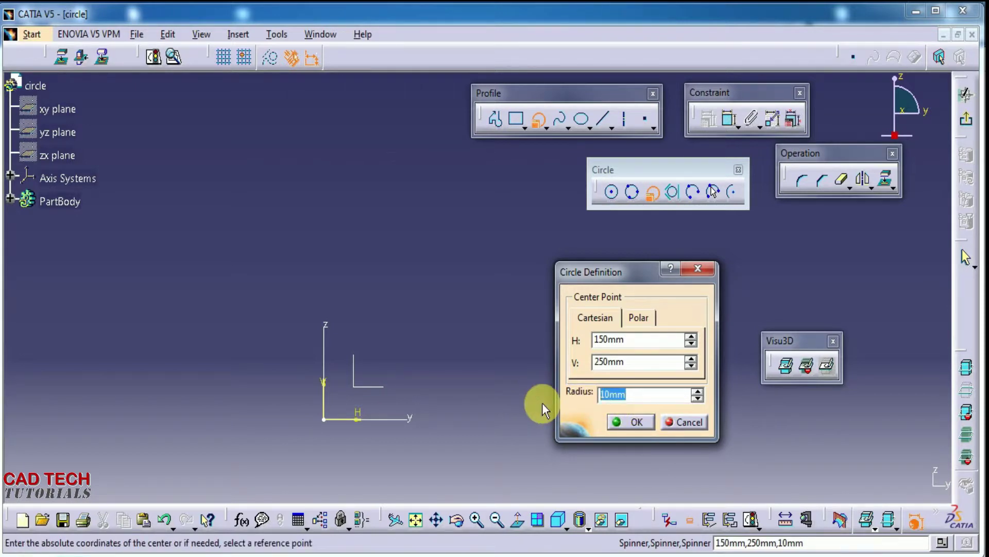
{"action": "type", "text": "100"}
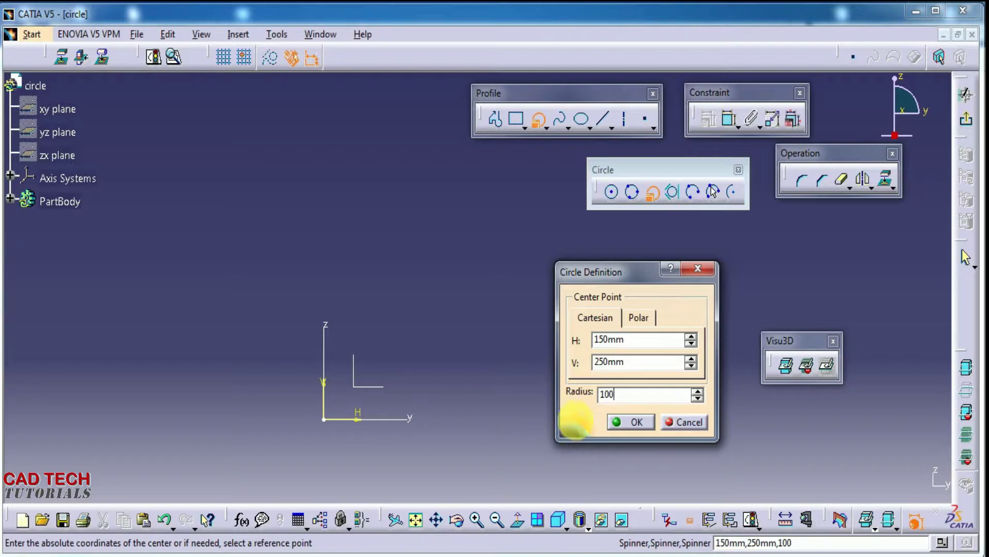
{"action": "left_click", "coordinate": [635, 422]}
{"action": "middle_click_drag", "start_coordinate": [505, 338], "coordinate": [479, 410]}
{"action": "scroll", "coordinate": [487, 345], "scroll_direction": "down", "scroll_amount": 4}
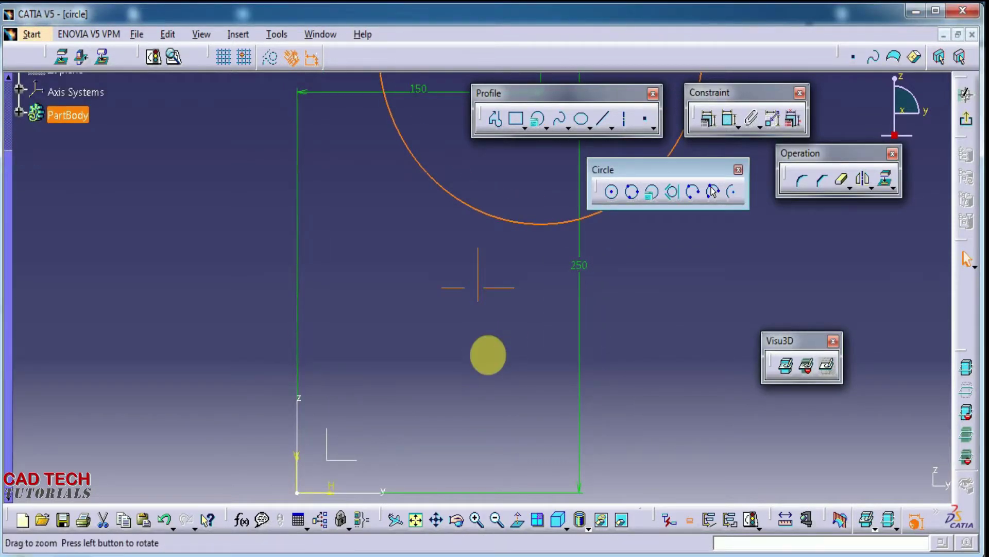
{"action": "middle_click_drag", "start_coordinate": [488, 354], "coordinate": [481, 437]}
{"action": "mouse_move", "coordinate": [593, 302]}
{"action": "middle_mouse_down"}
{"action": "mouse_move", "coordinate": [505, 363]}
{"action": "mouse_move", "coordinate": [492, 350]}
{"action": "middle_mouse_up"}
{"action": "left_click", "coordinate": [531, 331]}
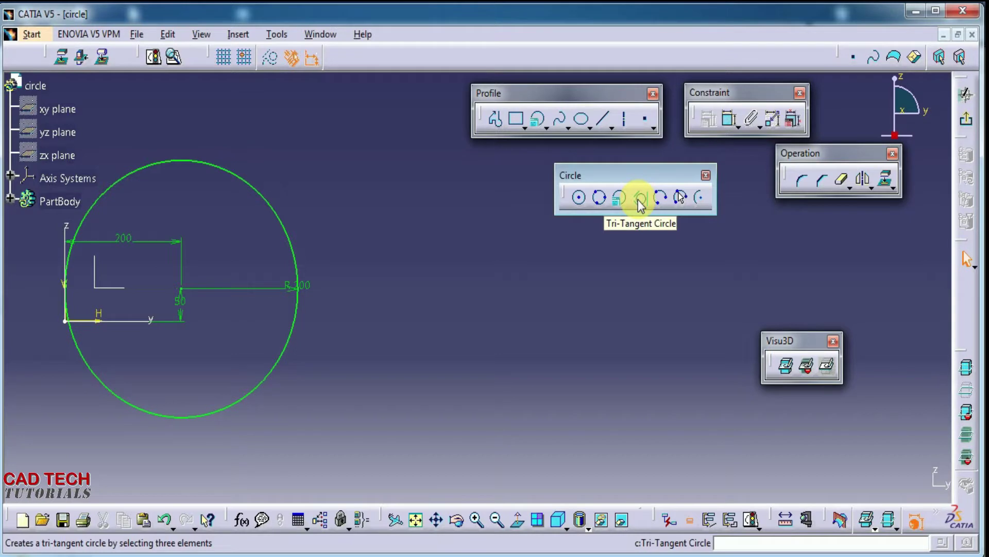
Step: Place three separate points in a triangular arrangement in the empty area to the right of the circle
{"action": "left_click", "coordinate": [639, 199]}
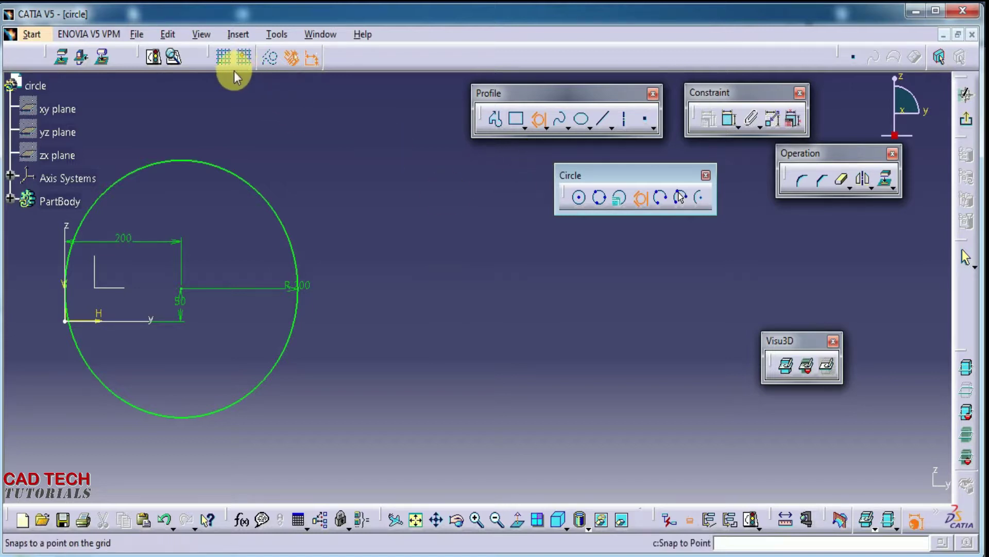
{"action": "double_click", "coordinate": [645, 122]}
{"action": "left_click", "coordinate": [409, 362]}
{"action": "left_click", "coordinate": [509, 233]}
{"action": "left_click", "coordinate": [575, 368]}
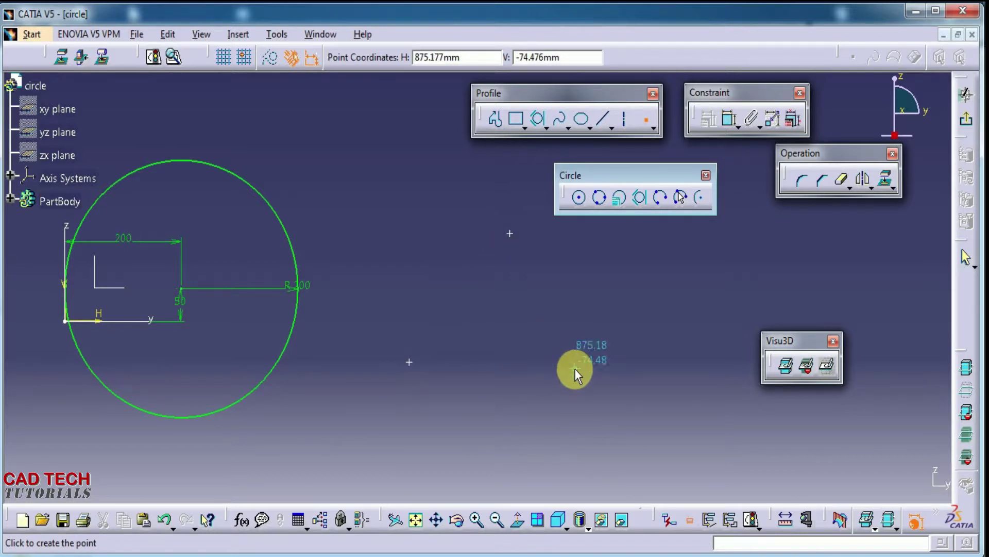
Step: Create a tri-tangent circle using the three separate points and accept the coincidence-only result
{"action": "left_click", "coordinate": [640, 198]}
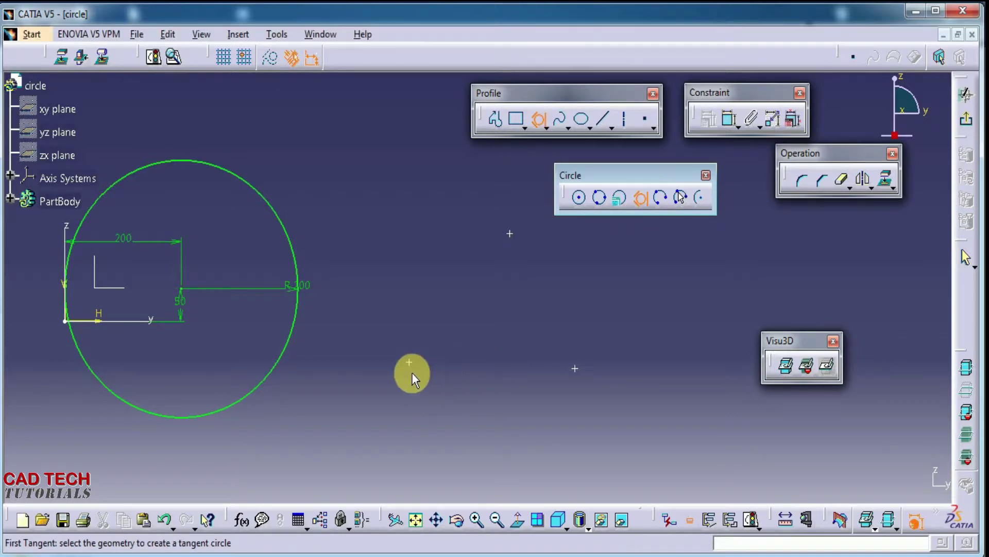
{"action": "left_click", "coordinate": [409, 362]}
{"action": "left_click", "coordinate": [509, 233]}
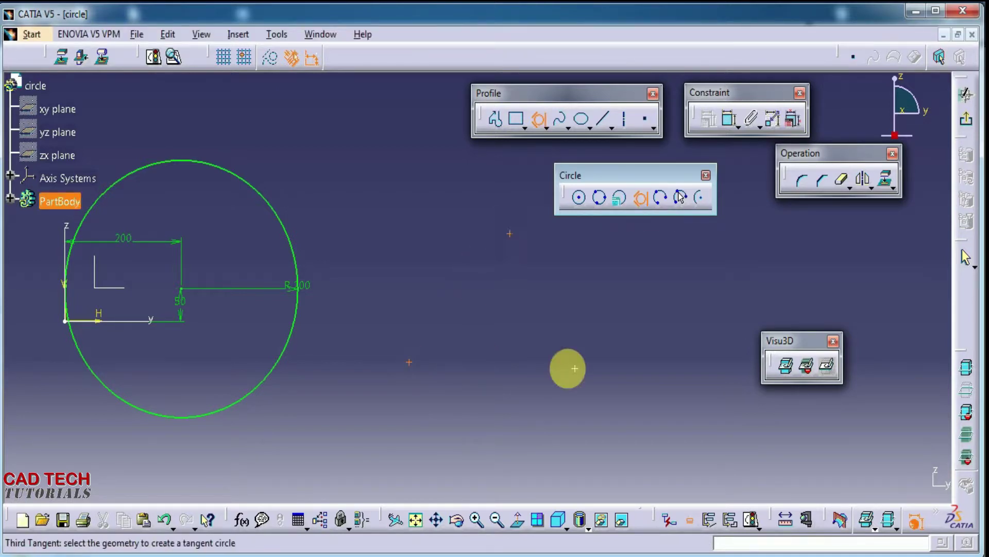
{"action": "left_click", "coordinate": [574, 366]}
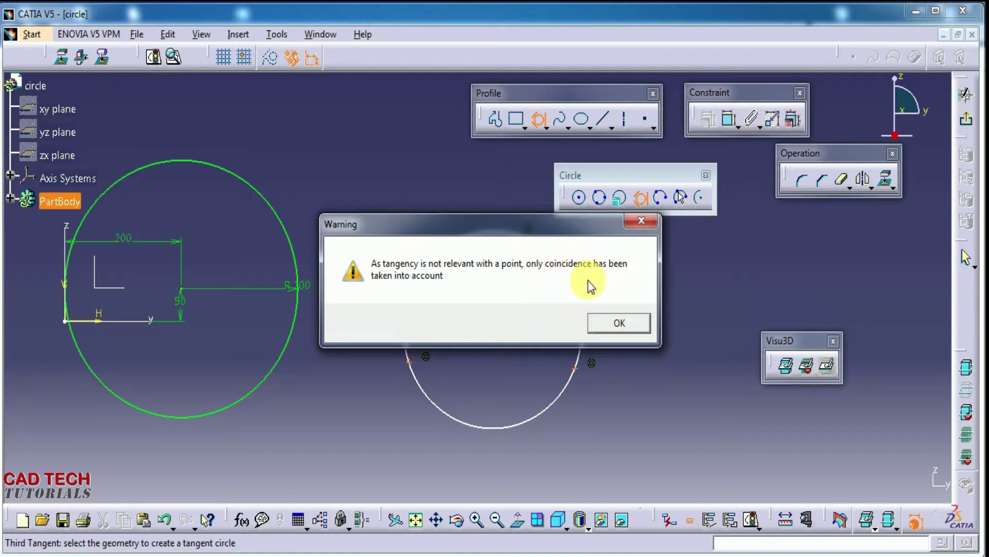
{"action": "left_click", "coordinate": [600, 322]}
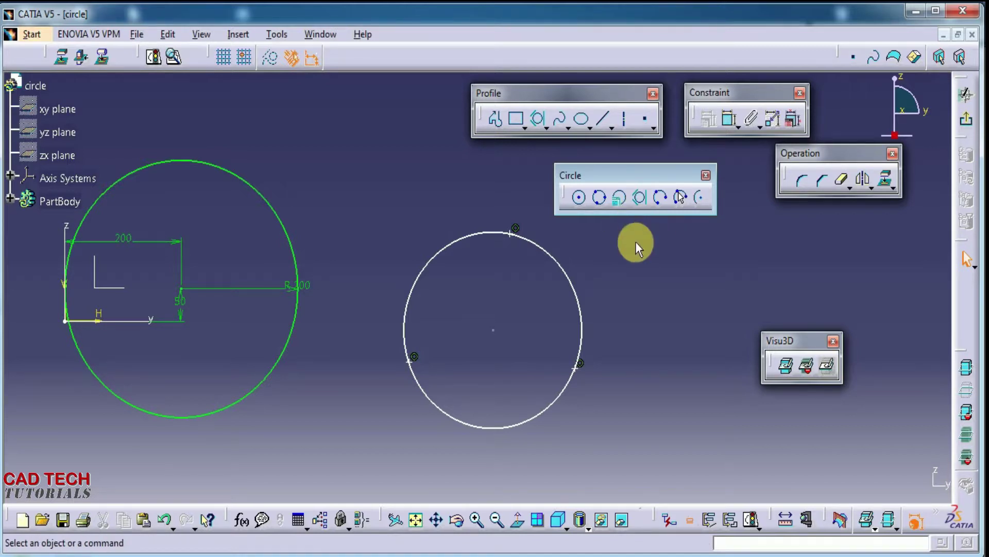
Step: Draw two separate sloping lines in the empty area beyond the new circle, one rising and one falling toward the right
{"action": "middle_click_drag", "start_coordinate": [630, 320], "coordinate": [253, 309]}
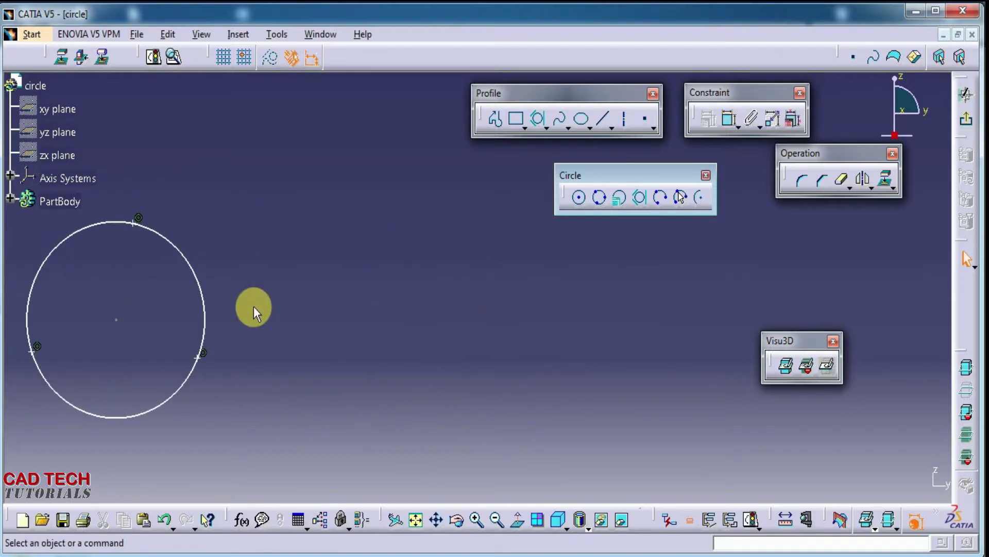
{"action": "left_click", "coordinate": [603, 118]}
{"action": "left_click", "coordinate": [323, 326]}
{"action": "left_click", "coordinate": [428, 154]}
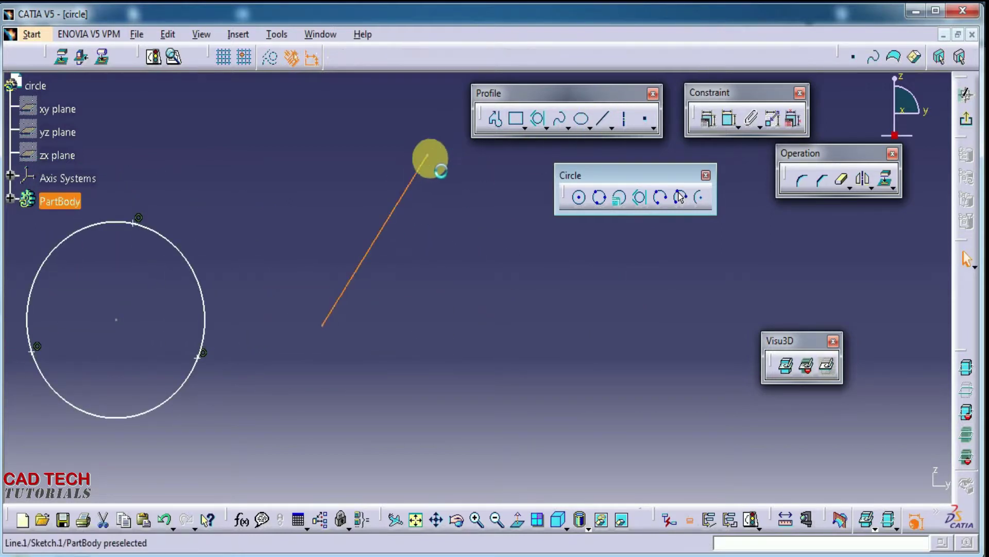
{"action": "left_click", "coordinate": [603, 118]}
{"action": "left_click", "coordinate": [598, 254]}
{"action": "left_click", "coordinate": [673, 474]}
Step: Draw a third, gently descending line below the other two so the three lines surround an open area
{"action": "middle_click_drag", "start_coordinate": [563, 368], "coordinate": [562, 216]}
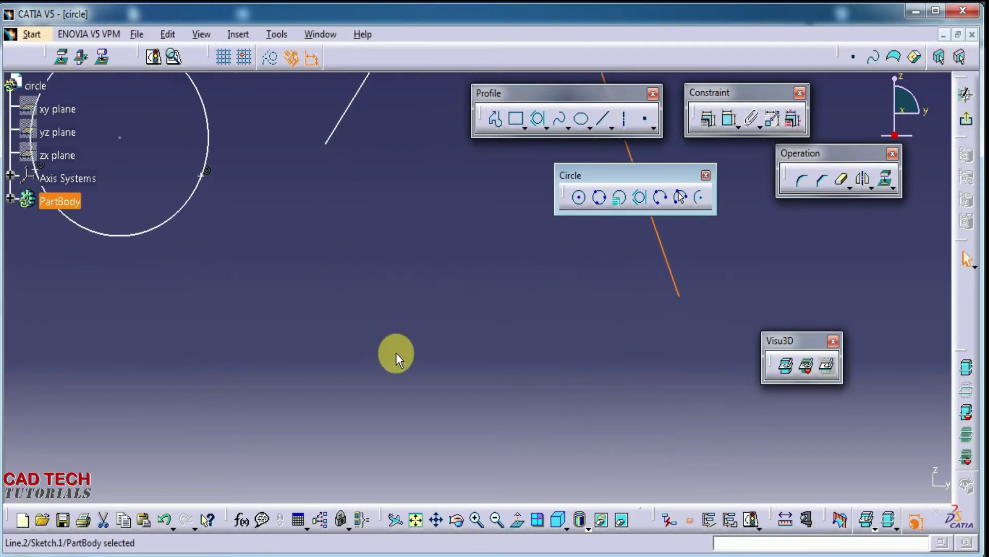
{"action": "left_click", "coordinate": [603, 120]}
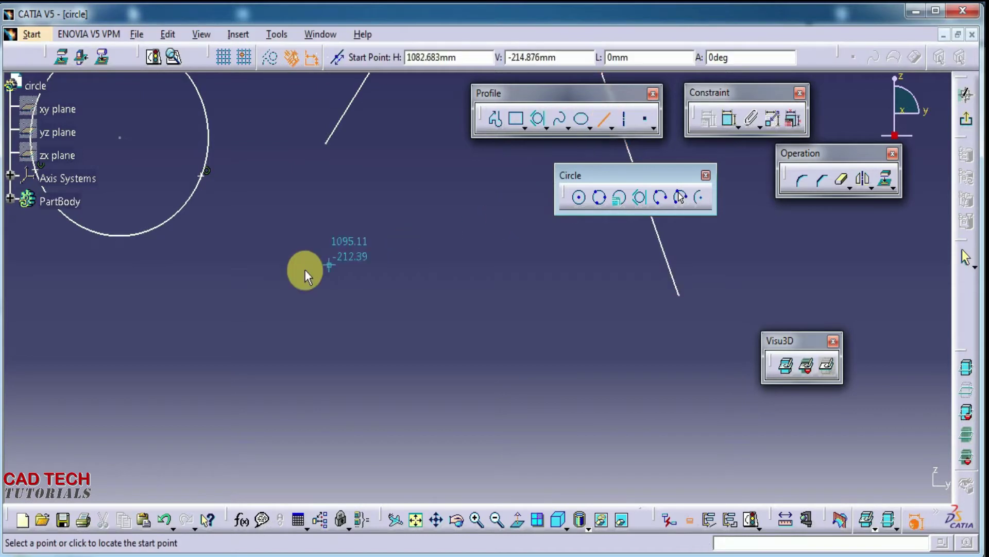
{"action": "left_click", "coordinate": [238, 286]}
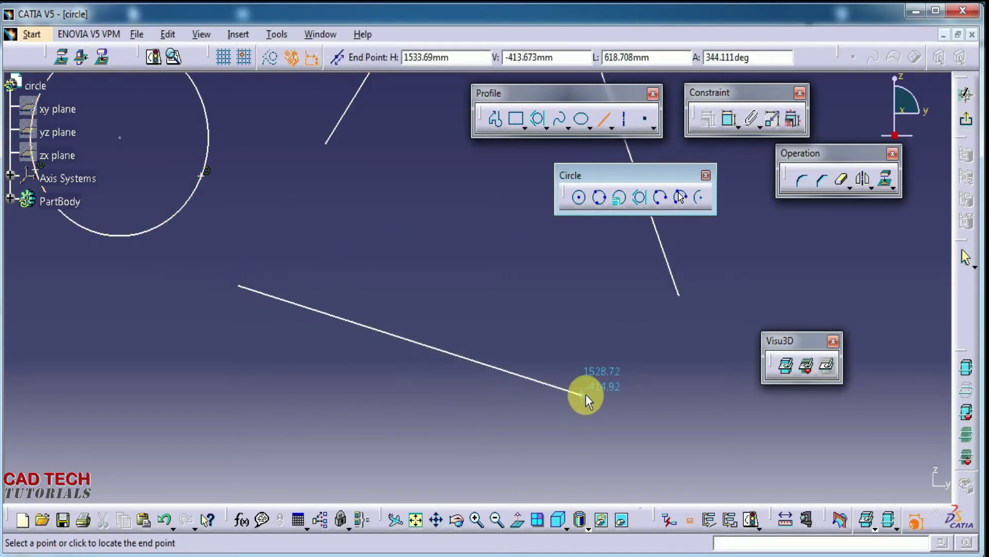
{"action": "left_click", "coordinate": [599, 393]}
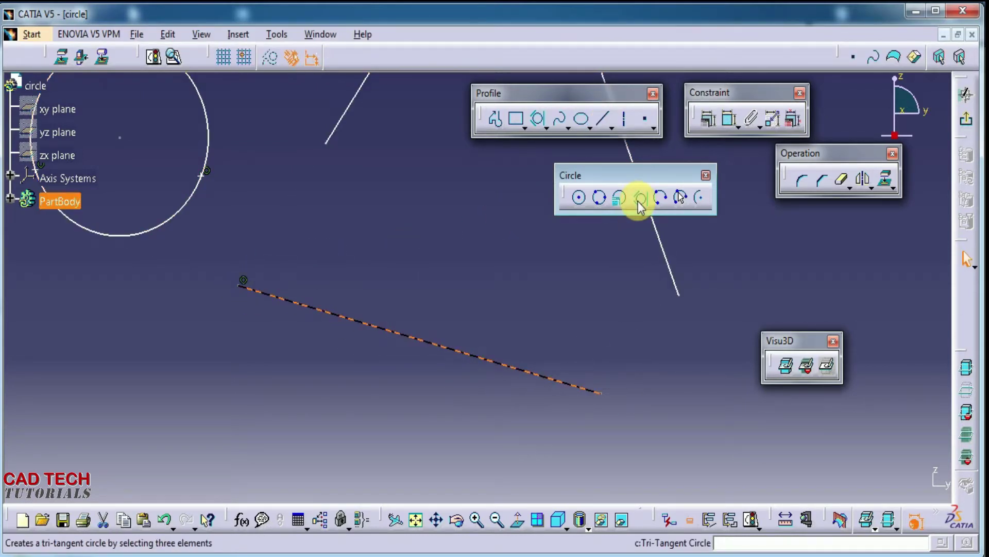
{"action": "mouse_move", "coordinate": [575, 336]}
{"action": "middle_mouse_down"}
{"action": "mouse_move", "coordinate": [495, 307]}
{"action": "mouse_move", "coordinate": [510, 375]}
{"action": "mouse_move", "coordinate": [554, 307]}
{"action": "mouse_move", "coordinate": [565, 320]}
{"action": "mouse_move", "coordinate": [506, 287]}
{"action": "middle_mouse_up"}
{"action": "left_click", "coordinate": [570, 254]}
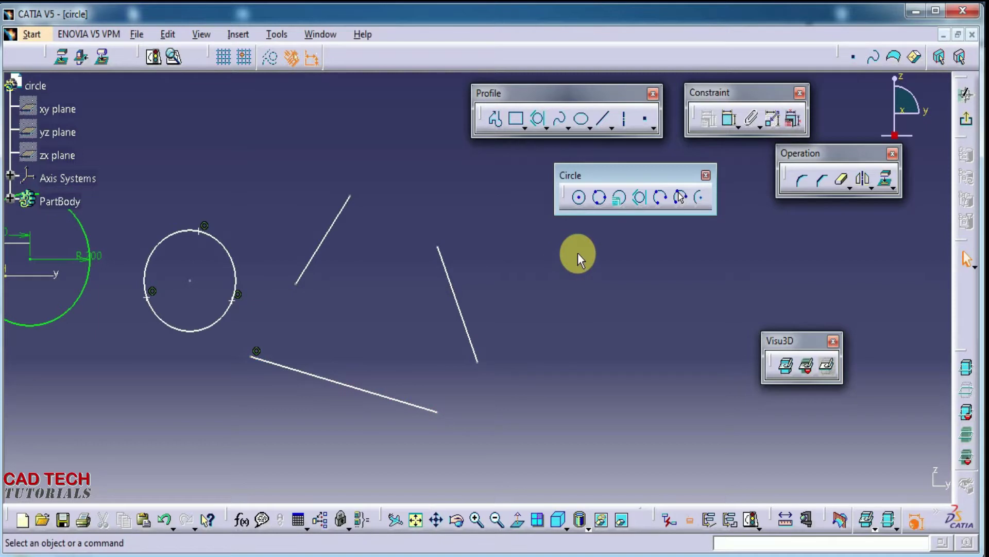
Step: Create a tri-tangent circle touching the rising line, the lower line and the steep falling line
{"action": "left_click", "coordinate": [640, 198]}
{"action": "left_click", "coordinate": [328, 230]}
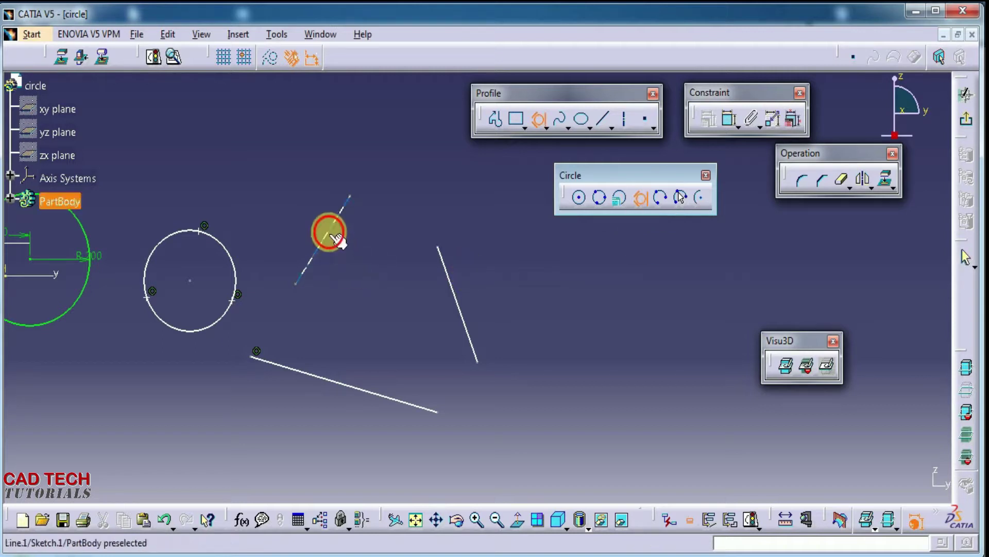
{"action": "left_click", "coordinate": [326, 374]}
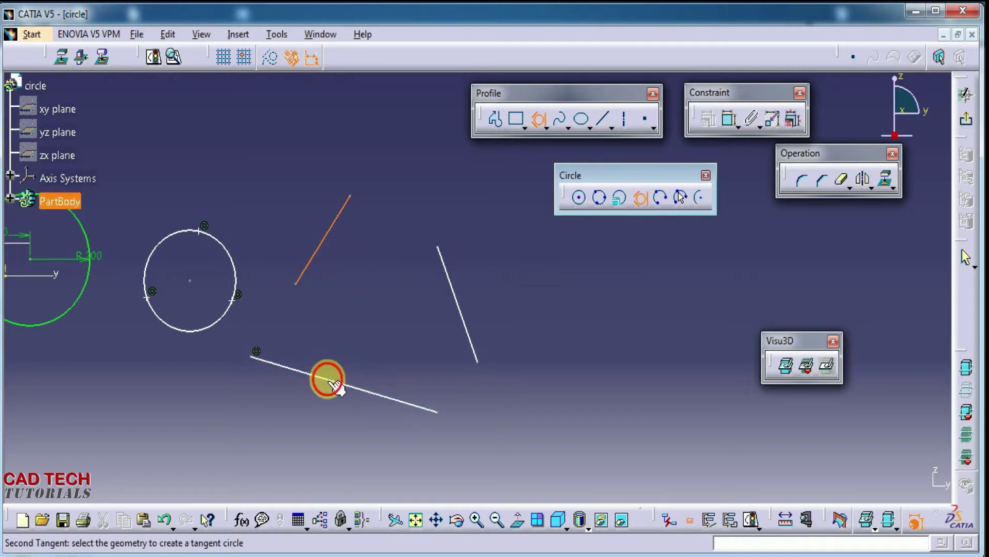
{"action": "left_click", "coordinate": [459, 295]}
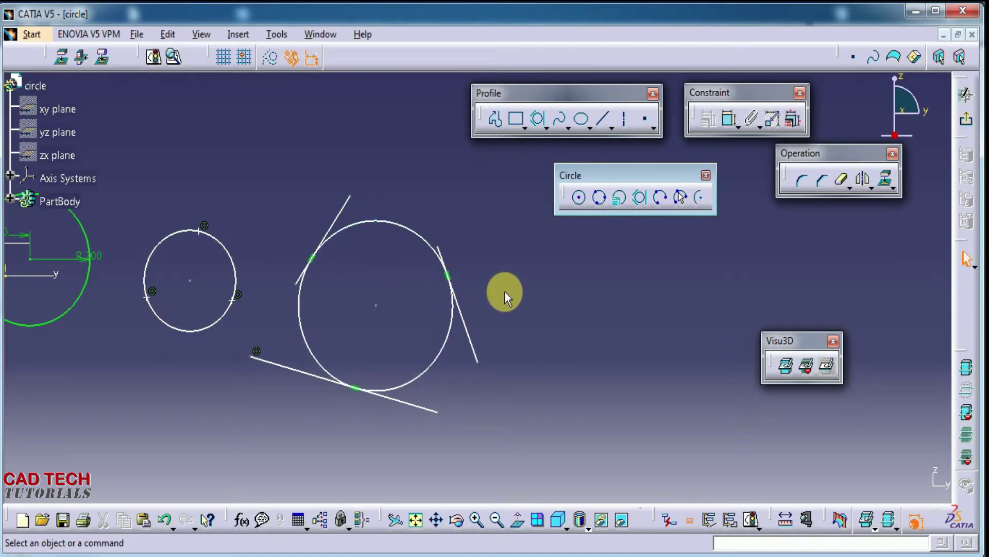
Step: Draw a long descending line away from the tri-tangent circle, above and to its right, starting at about H 1722 mm, V 1377 mm
{"action": "mouse_move", "coordinate": [505, 292]}
{"action": "middle_mouse_down"}
{"action": "mouse_move", "coordinate": [507, 393]}
{"action": "mouse_move", "coordinate": [471, 382]}
{"action": "mouse_move", "coordinate": [447, 319]}
{"action": "middle_mouse_up"}
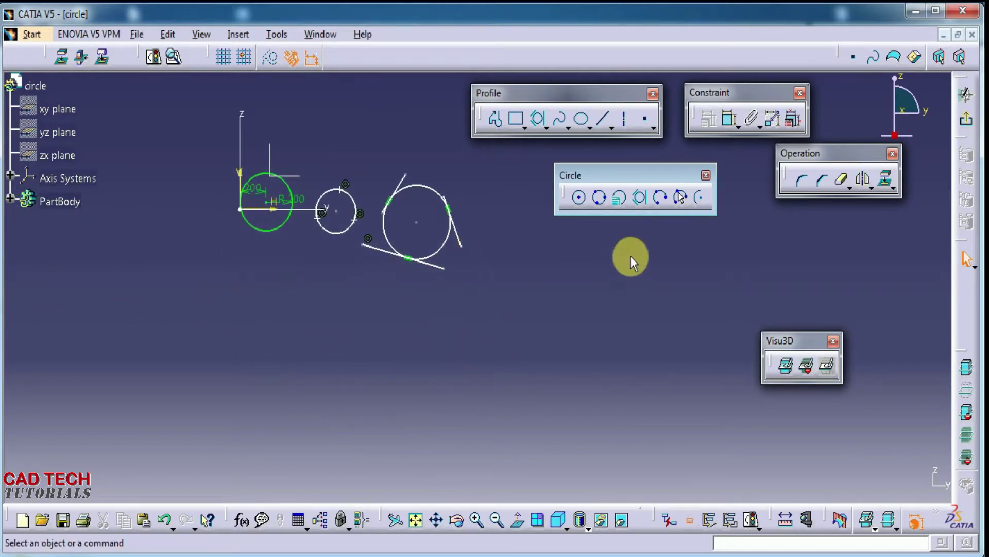
{"action": "left_click", "coordinate": [640, 198]}
{"action": "middle_click_drag", "start_coordinate": [565, 276], "coordinate": [465, 421]}
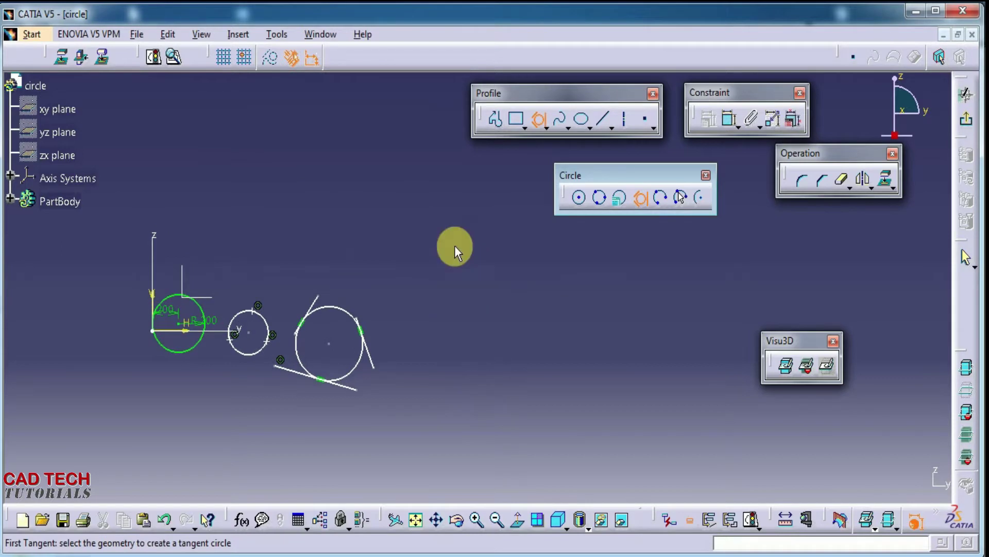
{"action": "left_click", "coordinate": [603, 119]}
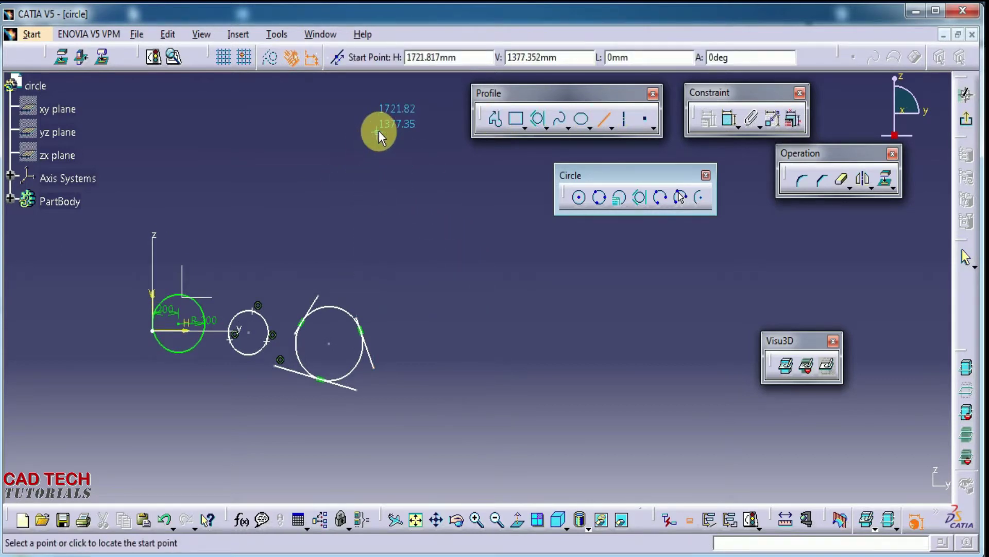
{"action": "left_click", "coordinate": [378, 132]}
{"action": "left_click", "coordinate": [597, 303]}
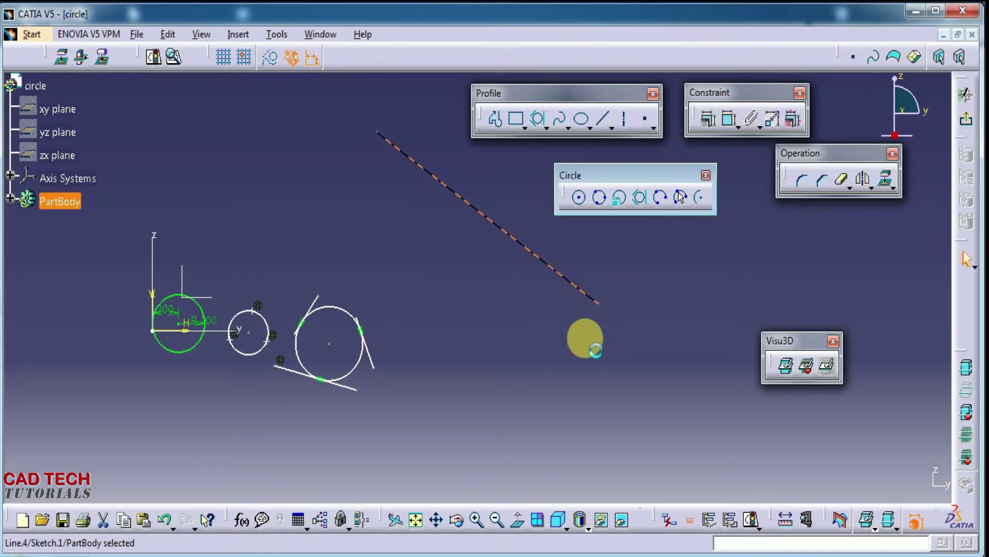
Step: Try to create a tri-tangent circle from the two steep lines beside the large circle and the long distant line
{"action": "left_click", "coordinate": [639, 198]}
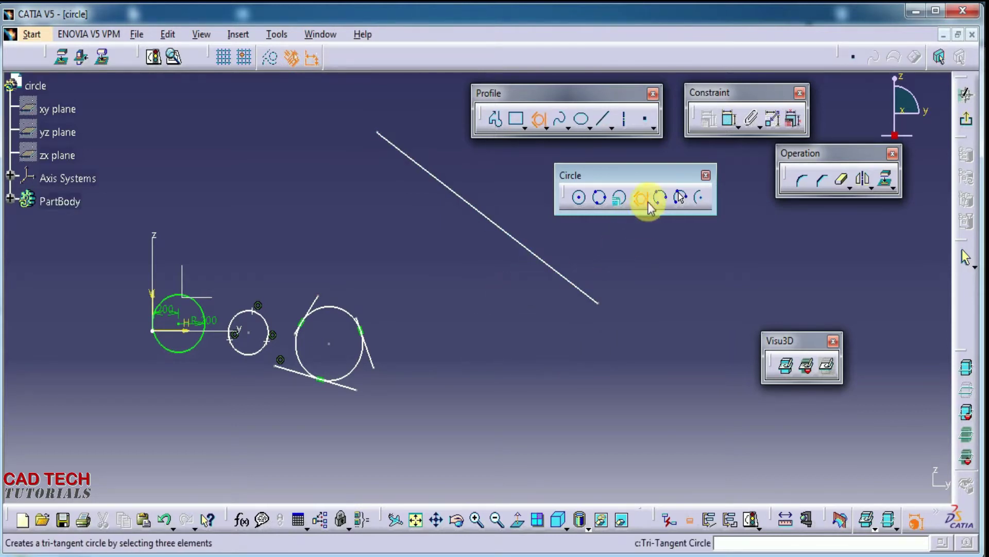
{"action": "left_click", "coordinate": [314, 302]}
{"action": "left_click", "coordinate": [370, 355]}
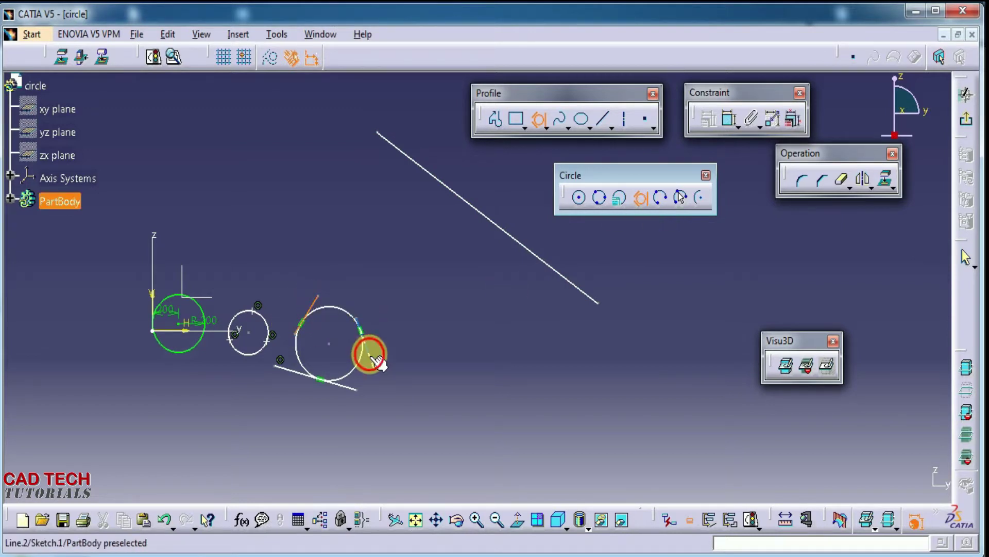
{"action": "left_click", "coordinate": [473, 209]}
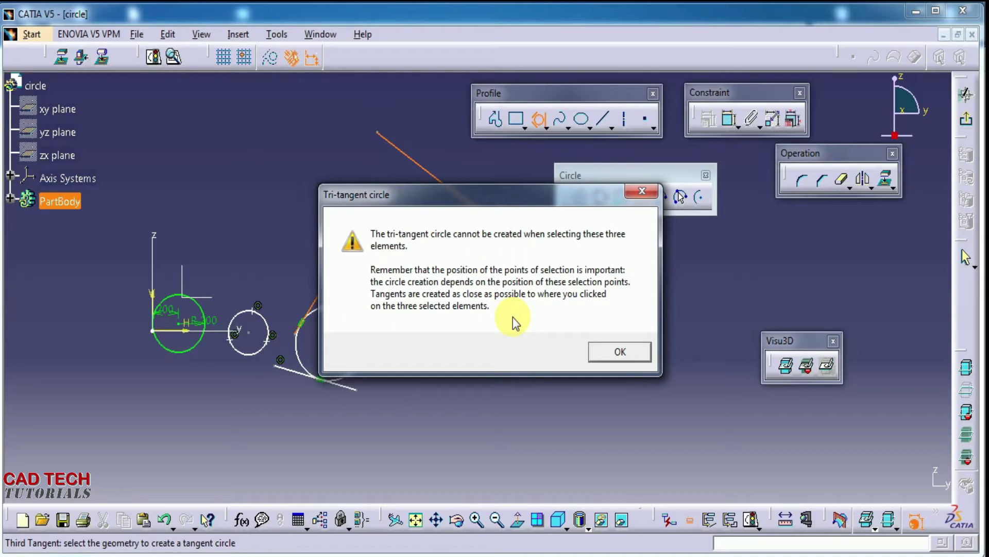
{"action": "left_click", "coordinate": [609, 352]}
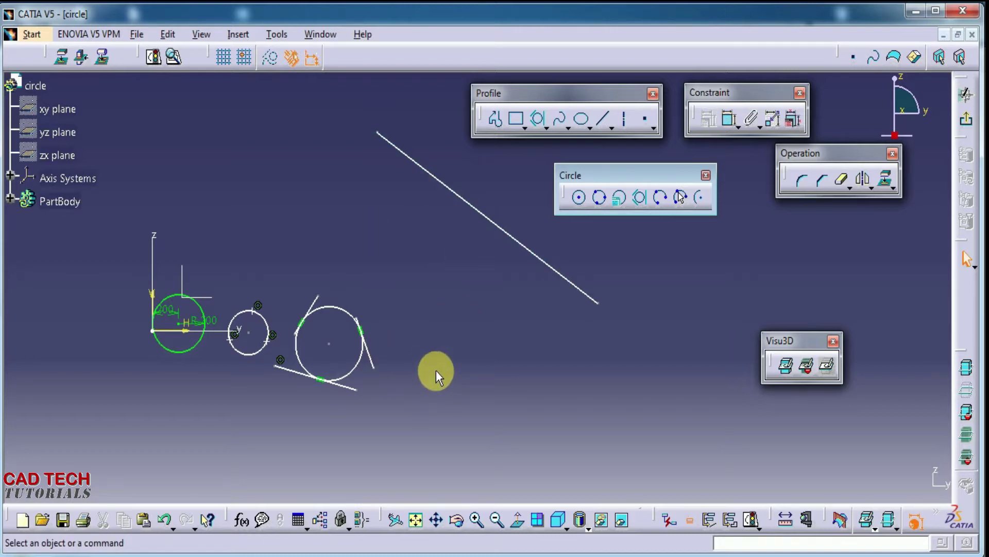
Step: Create a tri-tangent circle touching the circle through the three points, the larger line-tangent circle and the lower line
{"action": "mouse_move", "coordinate": [406, 394]}
{"action": "middle_mouse_down"}
{"action": "mouse_move", "coordinate": [413, 369]}
{"action": "mouse_move", "coordinate": [446, 364]}
{"action": "middle_mouse_up"}
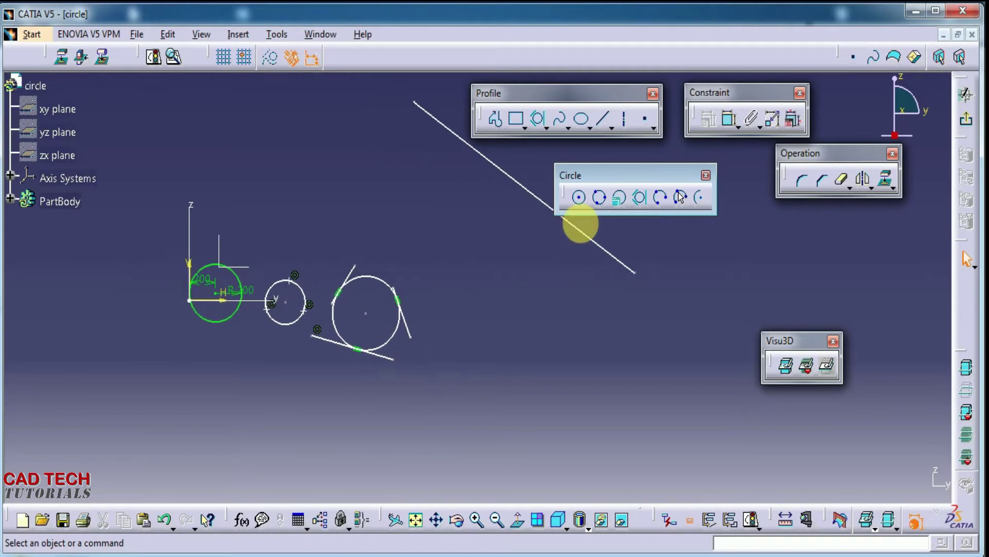
{"action": "left_click", "coordinate": [638, 211]}
{"action": "mouse_move", "coordinate": [298, 387]}
{"action": "middle_mouse_down"}
{"action": "mouse_move", "coordinate": [294, 303]}
{"action": "mouse_move", "coordinate": [308, 336]}
{"action": "mouse_move", "coordinate": [510, 306]}
{"action": "middle_mouse_up"}
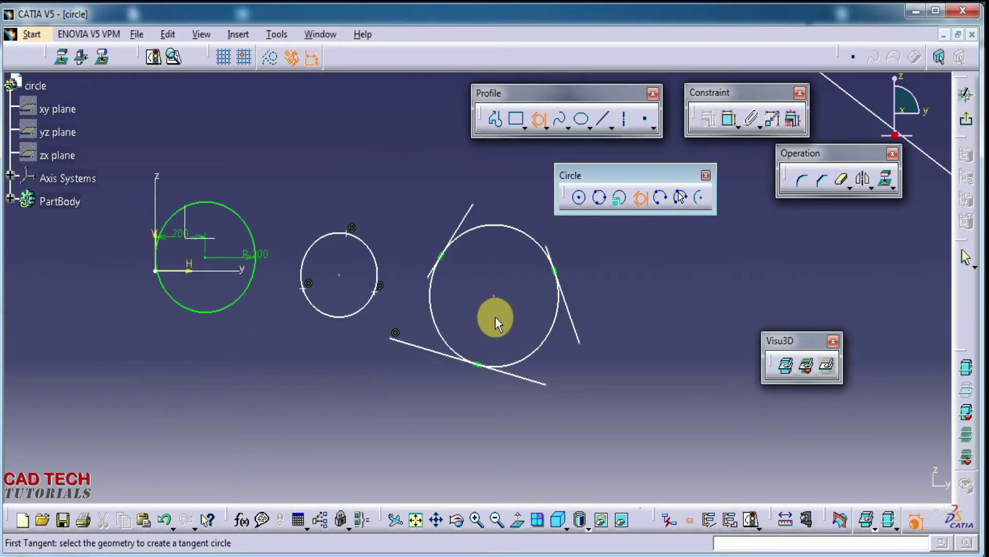
{"action": "middle_click_drag", "start_coordinate": [454, 289], "coordinate": [446, 248]}
{"action": "left_click", "coordinate": [341, 247]}
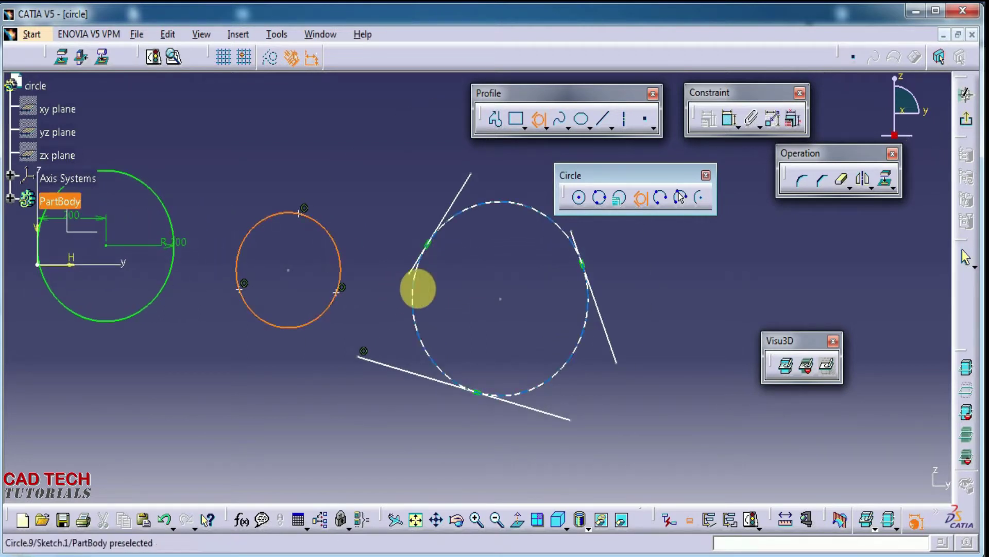
{"action": "left_click", "coordinate": [418, 285]}
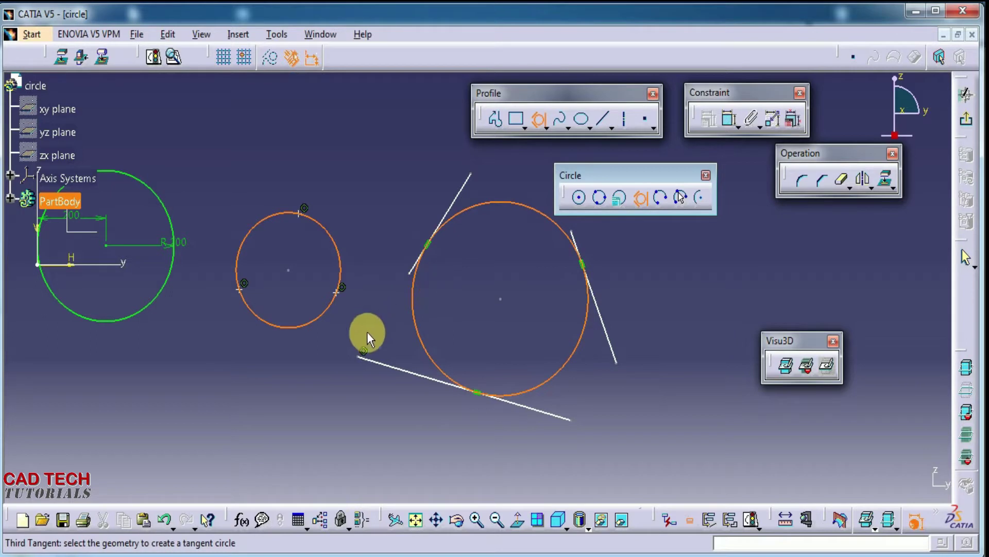
{"action": "left_click", "coordinate": [372, 364]}
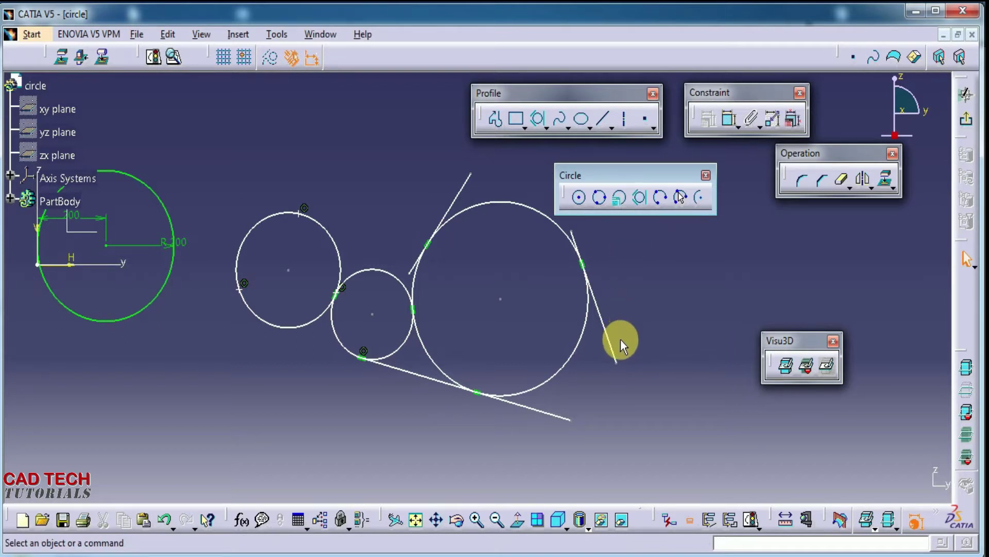
Step: Draw an upward-bulging three-point arc in the empty area to the right of the existing circles and lines
{"action": "middle_click_drag", "start_coordinate": [639, 323], "coordinate": [641, 419]}
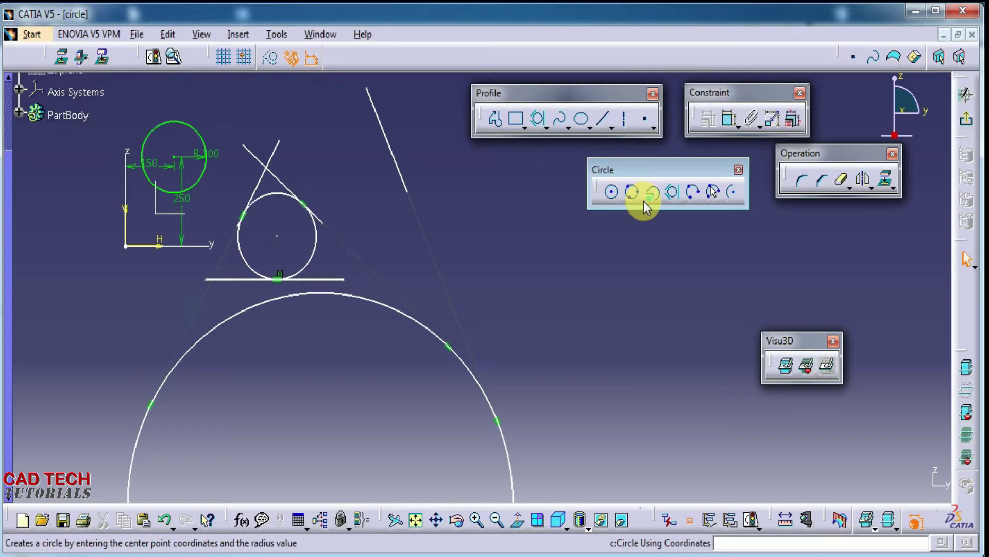
{"action": "middle_click_drag", "start_coordinate": [645, 275], "coordinate": [429, 351]}
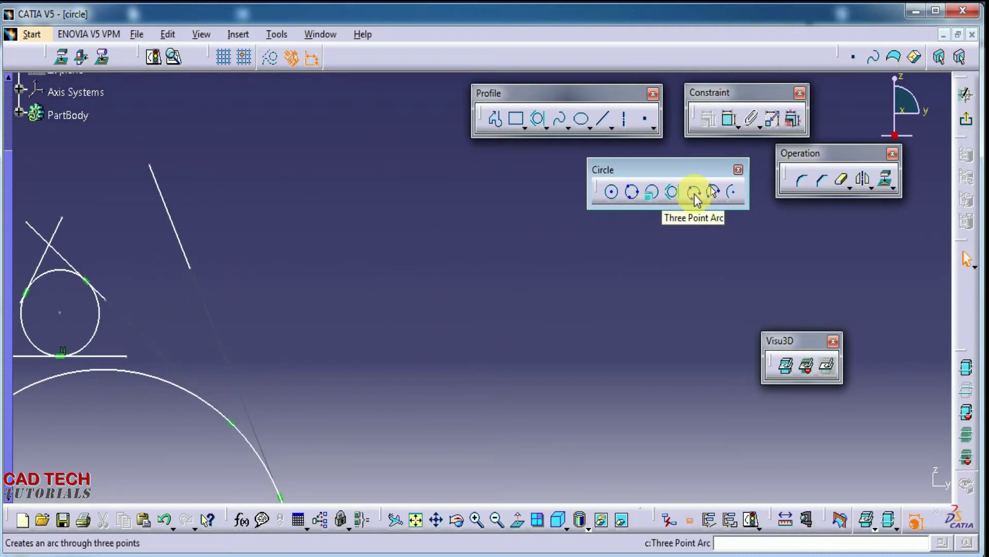
{"action": "left_click", "coordinate": [694, 193]}
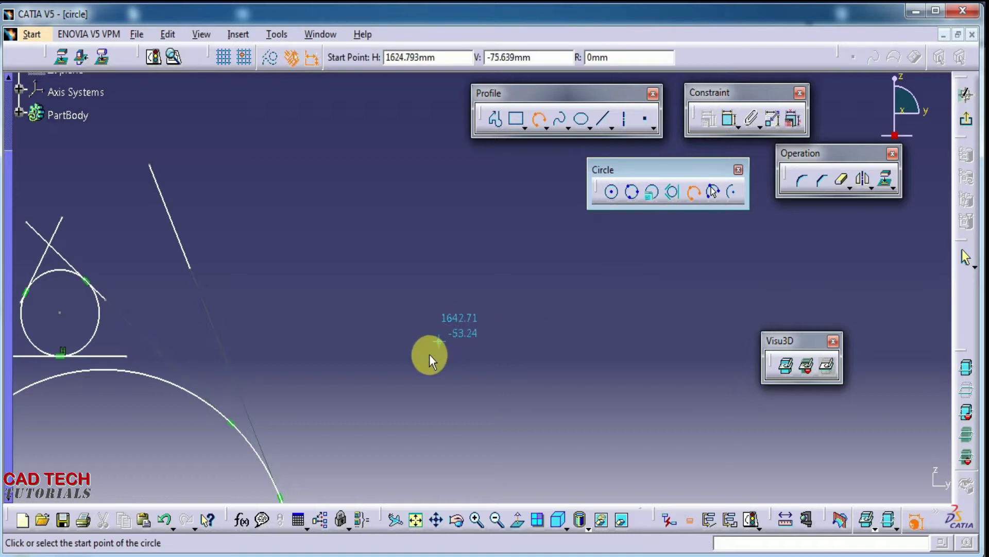
{"action": "left_click", "coordinate": [385, 362]}
{"action": "left_click", "coordinate": [449, 206]}
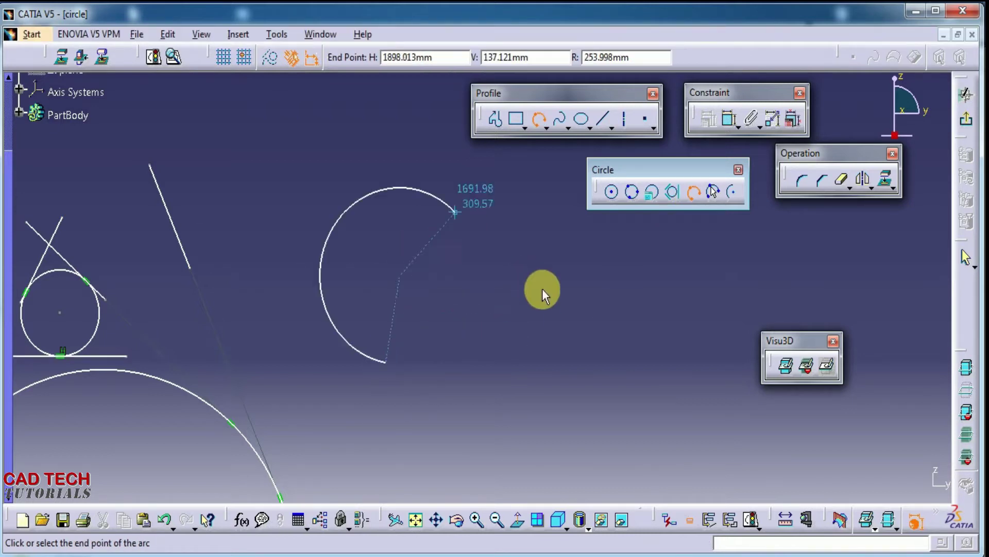
{"action": "left_click", "coordinate": [623, 336]}
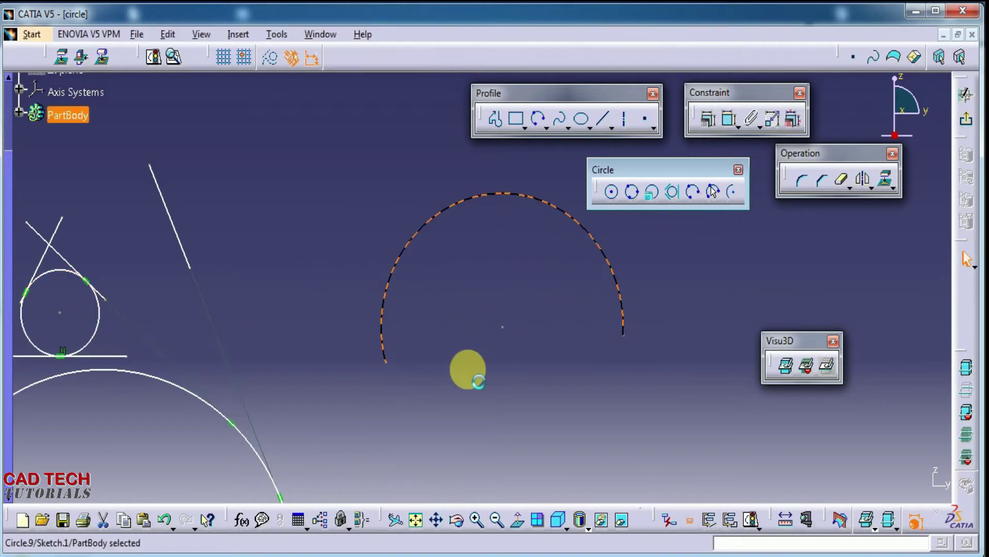
Step: Draw a second upward-bulging three-point arc of about 450 mm radius to the right of the first arc
{"action": "mouse_move", "coordinate": [527, 369]}
{"action": "middle_mouse_down"}
{"action": "mouse_move", "coordinate": [532, 433]}
{"action": "mouse_move", "coordinate": [601, 367]}
{"action": "mouse_move", "coordinate": [398, 306]}
{"action": "middle_mouse_up"}
{"action": "left_click", "coordinate": [693, 192]}
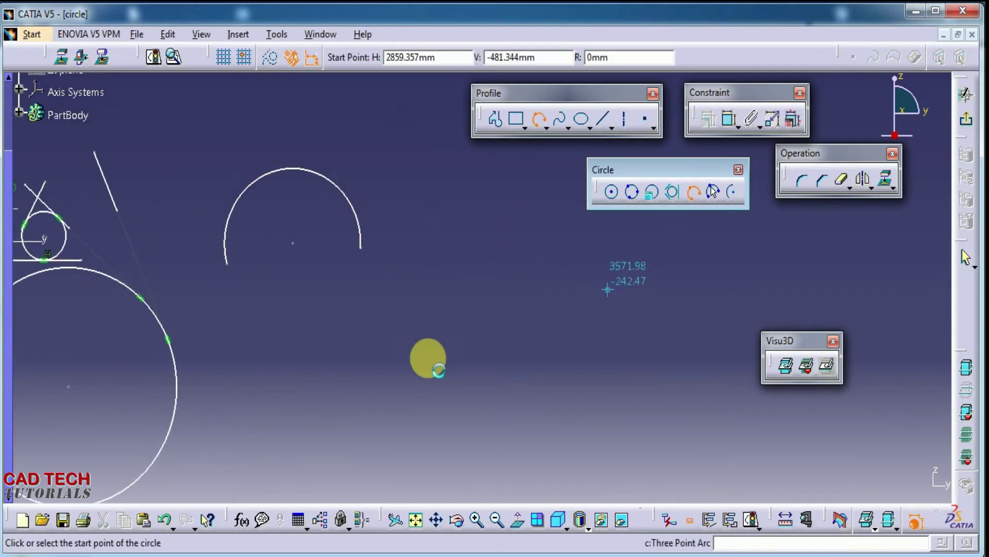
{"action": "left_click", "coordinate": [406, 374]}
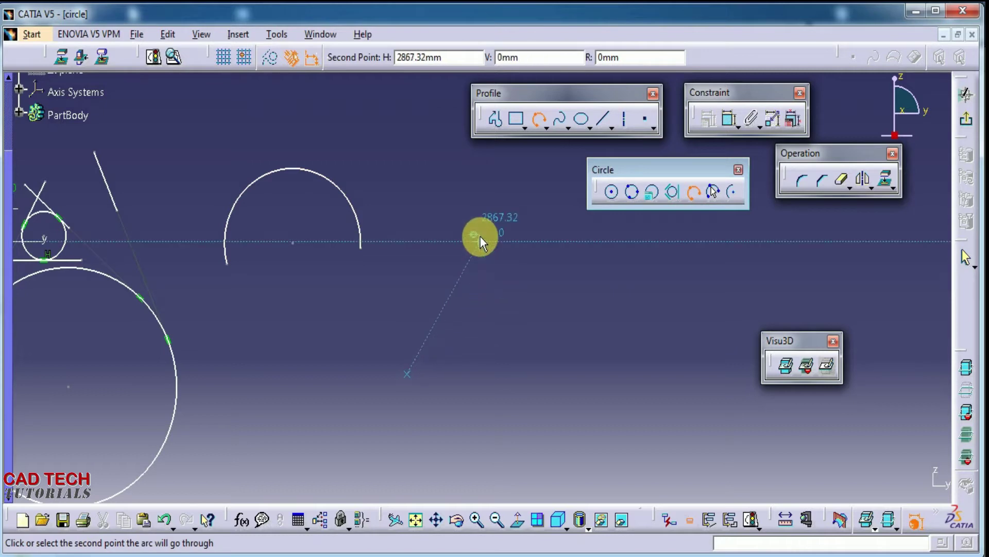
{"action": "left_click", "coordinate": [479, 229]}
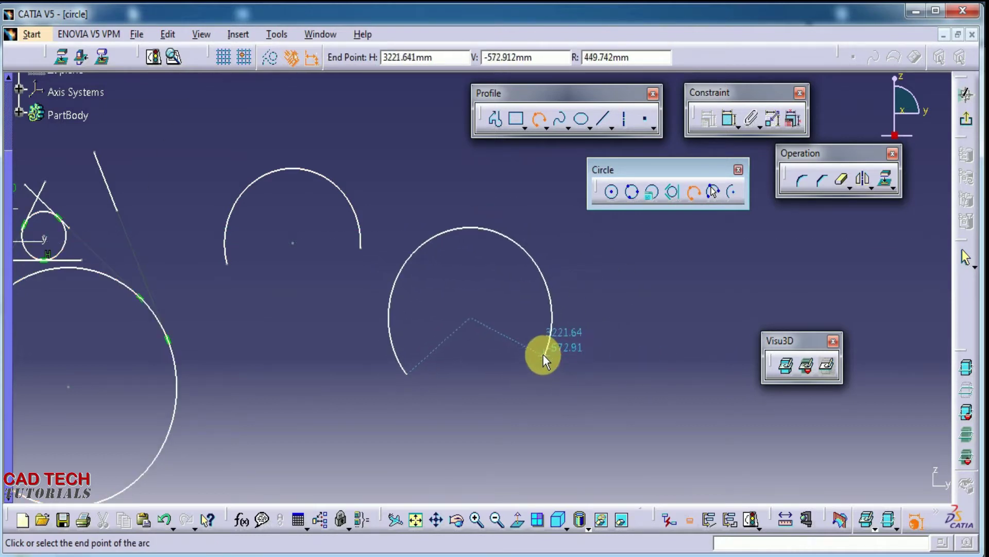
{"action": "left_click", "coordinate": [543, 355]}
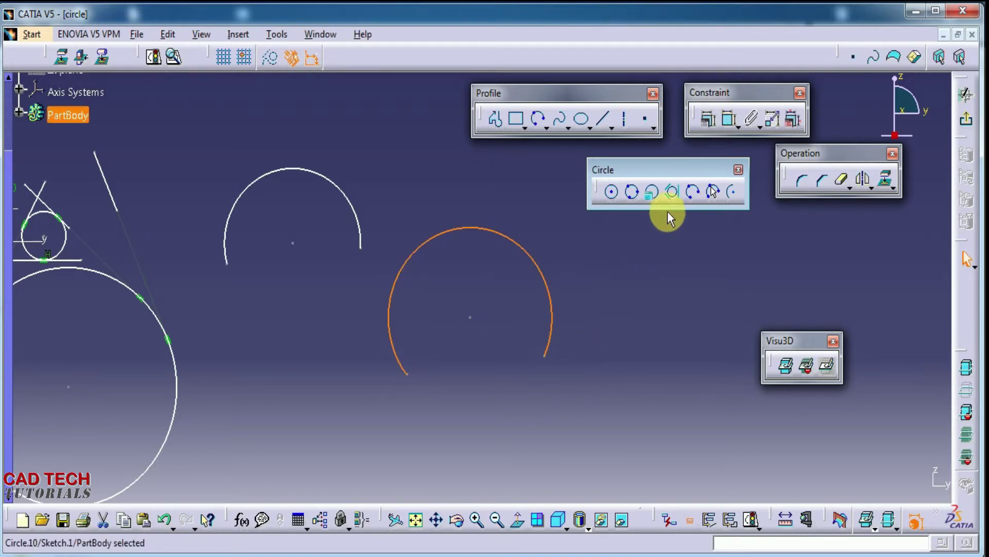
Step: Draw a third upward-bulging three-point arc to the right of the second arc, with its right end higher than its left
{"action": "left_click", "coordinate": [691, 195]}
{"action": "middle_click_drag", "start_coordinate": [560, 298], "coordinate": [299, 328]}
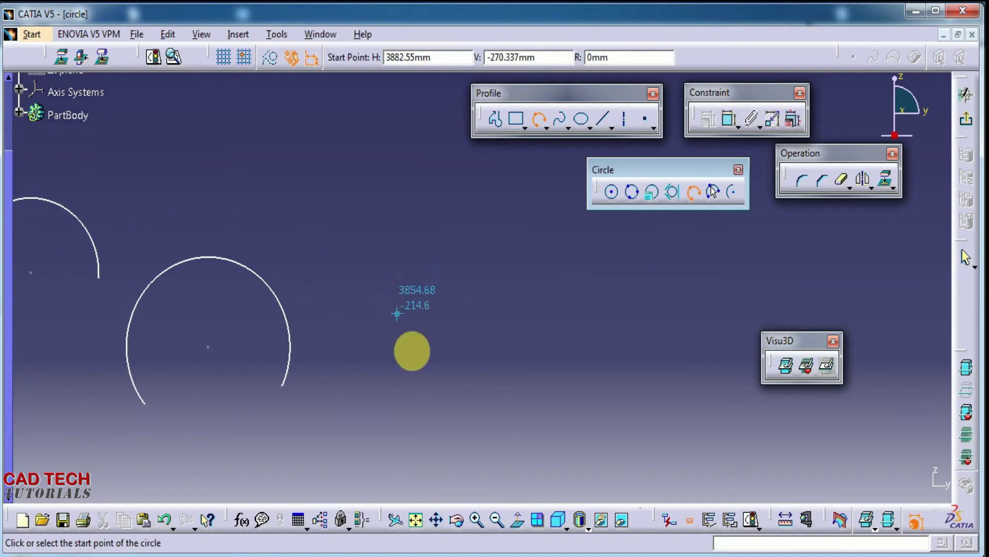
{"action": "left_click", "coordinate": [401, 322]}
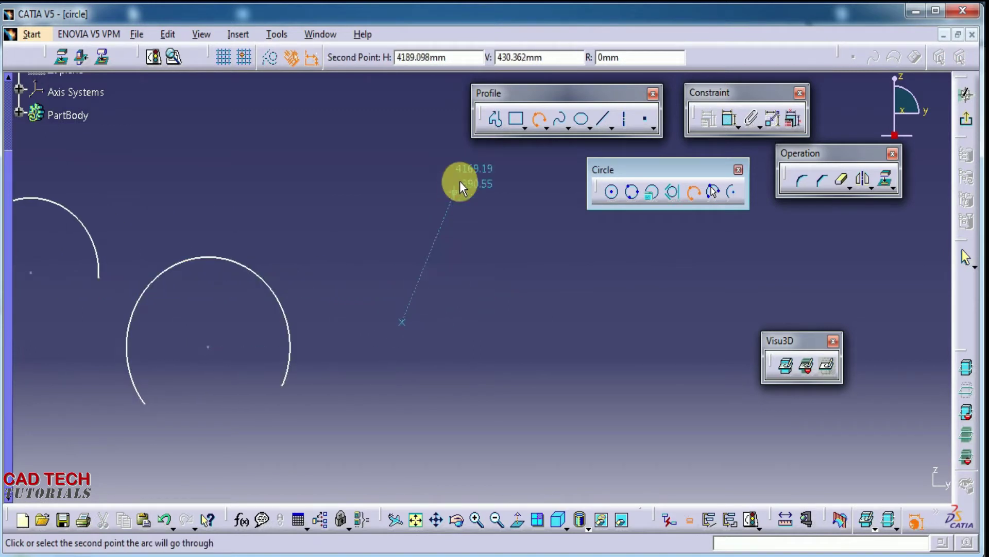
{"action": "left_click", "coordinate": [463, 175]}
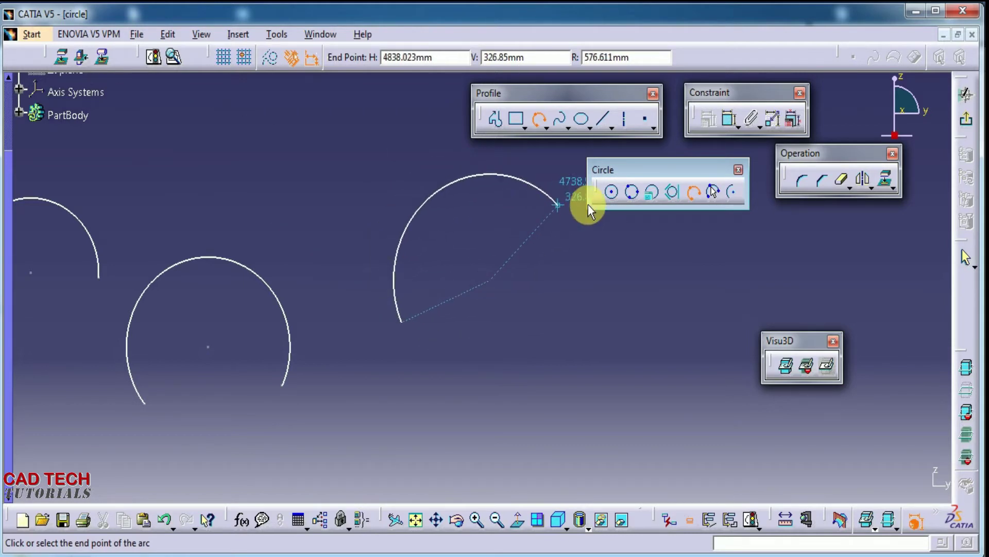
{"action": "left_click", "coordinate": [578, 258]}
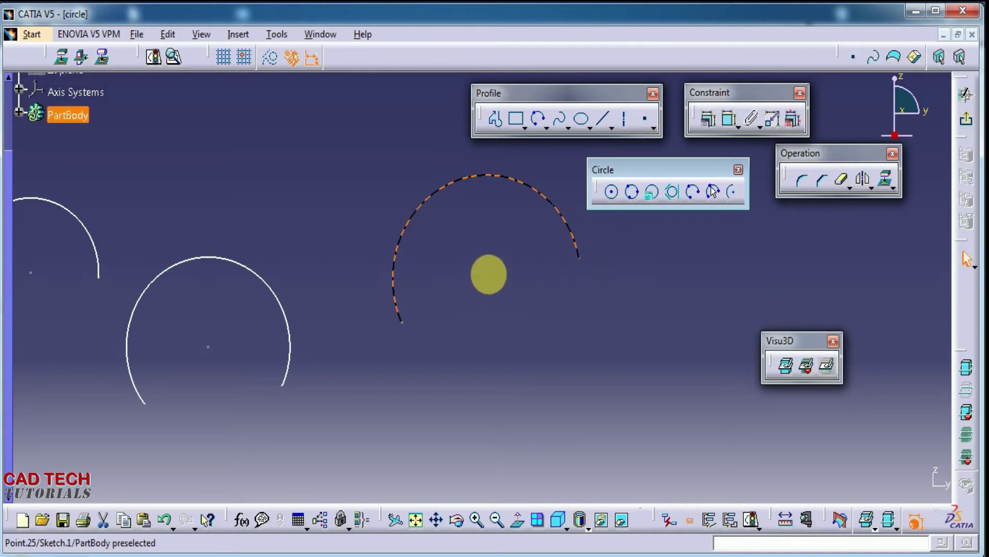
{"action": "left_click", "coordinate": [461, 259]}
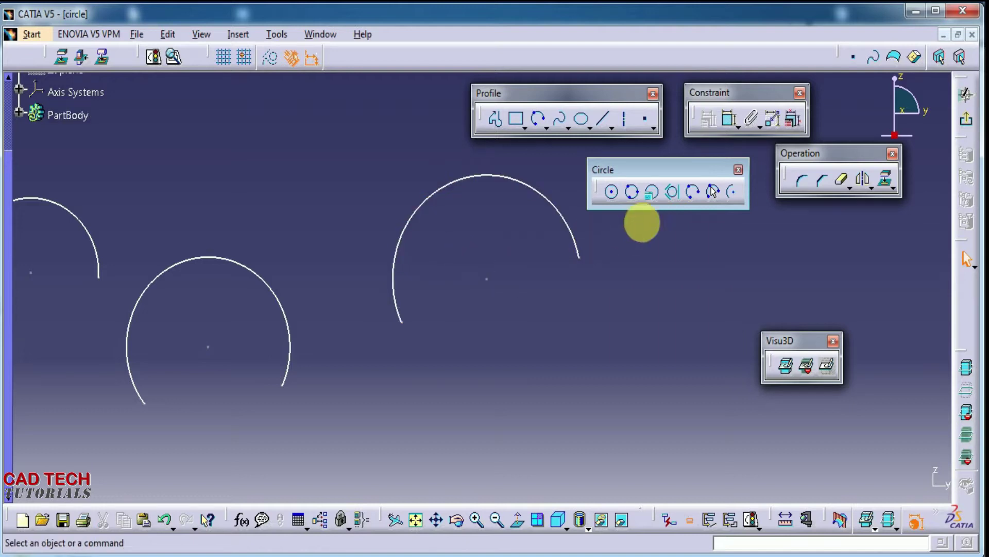
Step: Draw a nearly closed three-point arc overlapping the third arc, with its end point placed almost on its start point
{"action": "left_click", "coordinate": [693, 191]}
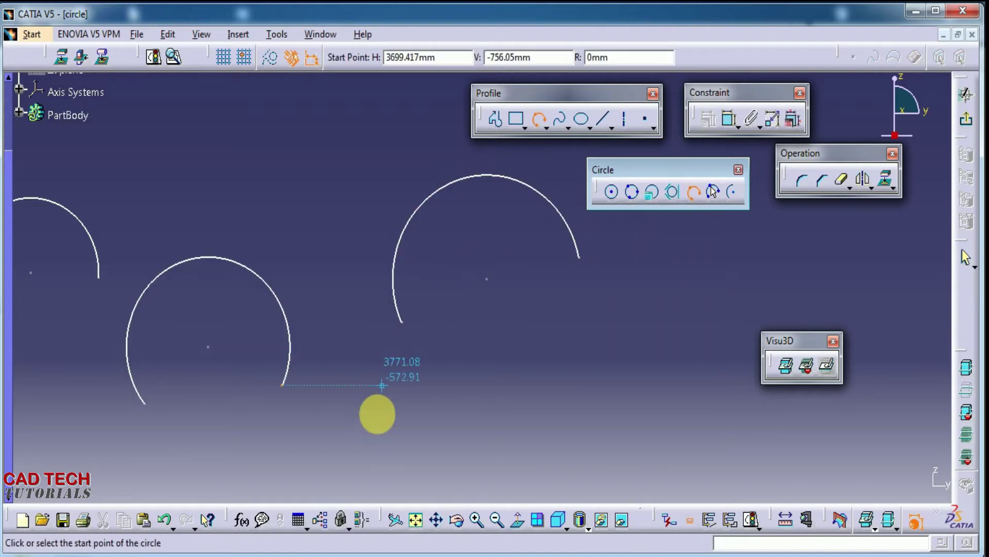
{"action": "left_click", "coordinate": [384, 403]}
{"action": "left_click", "coordinate": [490, 222]}
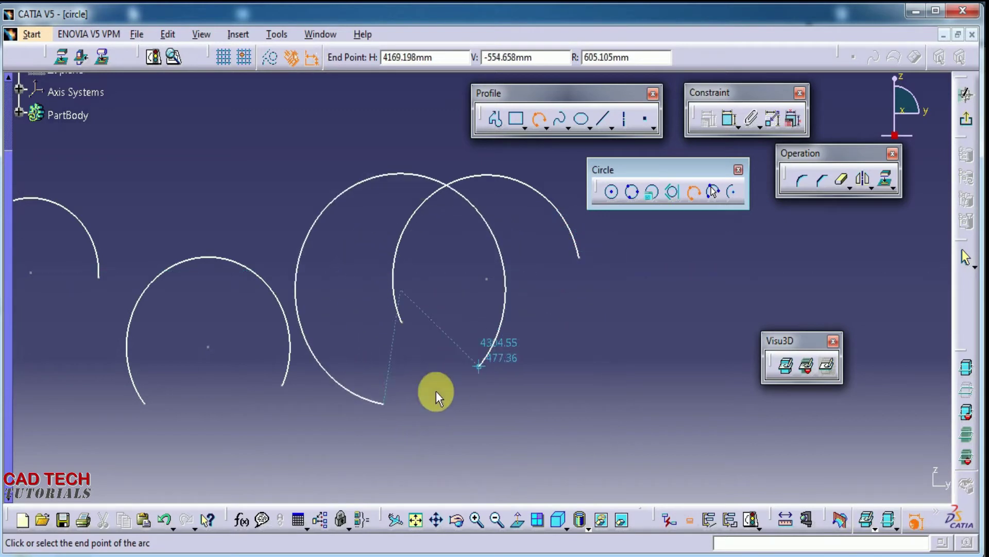
{"action": "left_click", "coordinate": [385, 406]}
{"action": "mouse_move", "coordinate": [636, 313]}
{"action": "middle_mouse_down"}
{"action": "mouse_move", "coordinate": [453, 265]}
{"action": "mouse_move", "coordinate": [361, 221]}
{"action": "middle_mouse_up"}
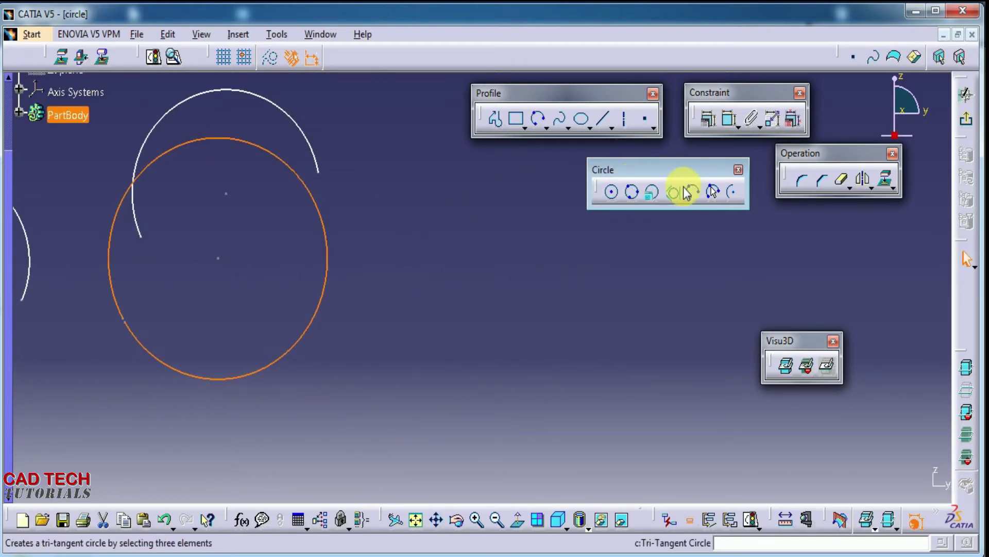
{"action": "left_click", "coordinate": [693, 191]}
{"action": "left_click", "coordinate": [481, 375]}
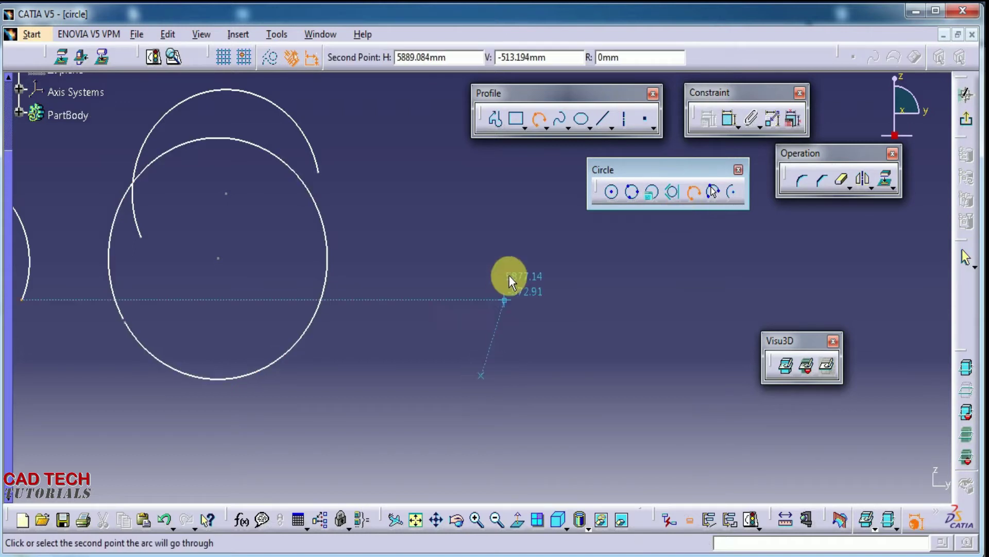
{"action": "left_click", "coordinate": [525, 239]}
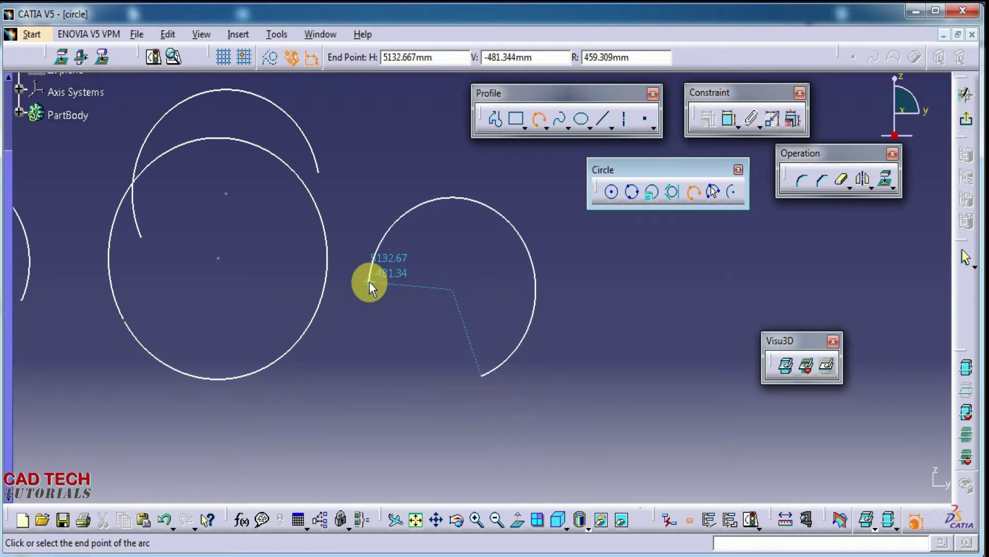
{"action": "left_click", "coordinate": [690, 195]}
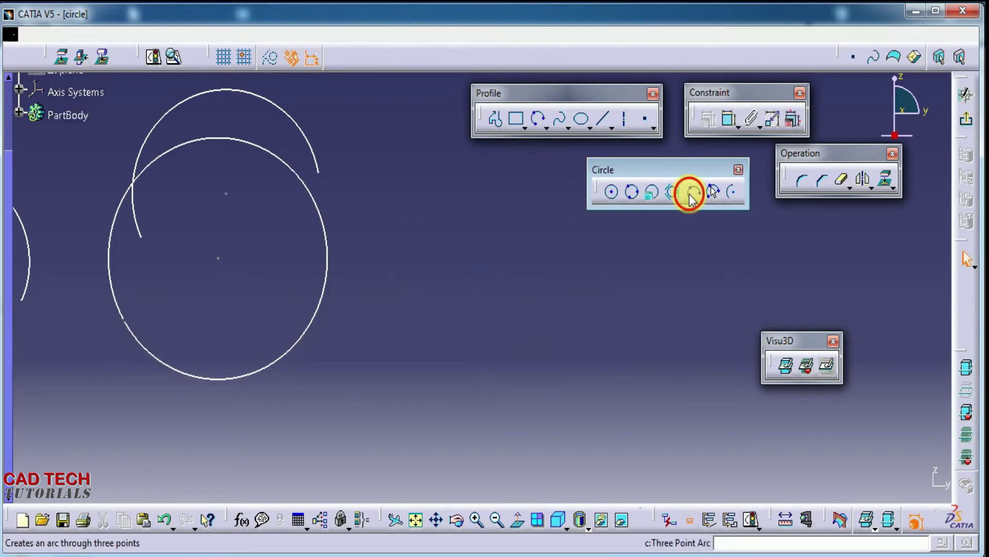
{"action": "left_click", "coordinate": [430, 384]}
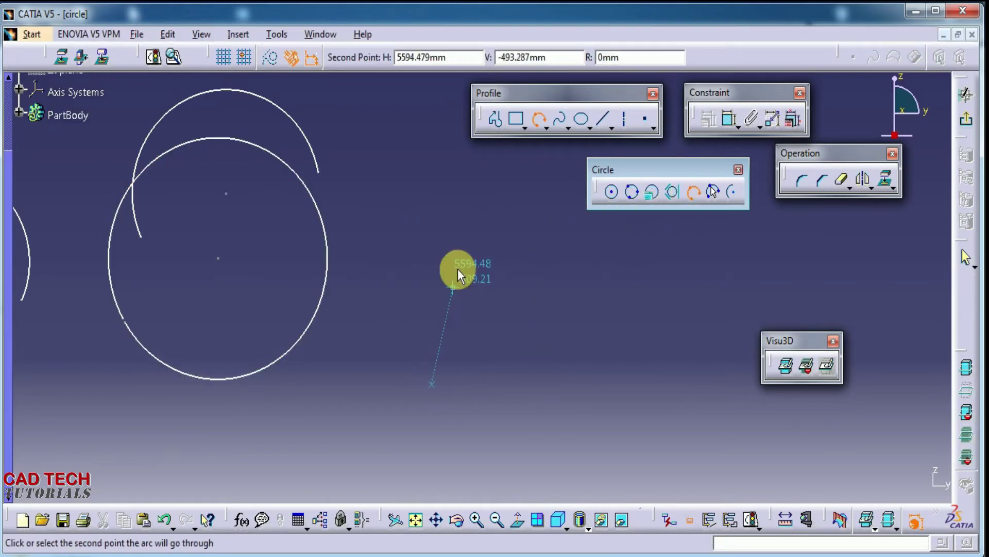
{"action": "left_click", "coordinate": [472, 237]}
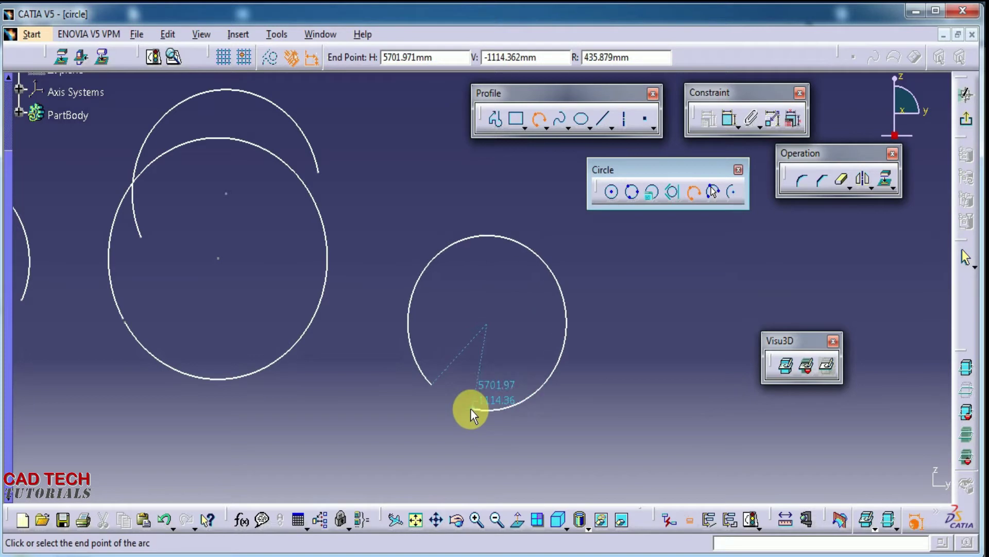
{"action": "key", "text": "Escape"}
Step: Draw a wide, shallow arc right of the existing arcs with Three Point Arc Starting With Limits, placing level end points and a crest between them
{"action": "mouse_move", "coordinate": [581, 309]}
{"action": "middle_mouse_down"}
{"action": "mouse_move", "coordinate": [471, 364]}
{"action": "mouse_move", "coordinate": [508, 502]}
{"action": "middle_mouse_up"}
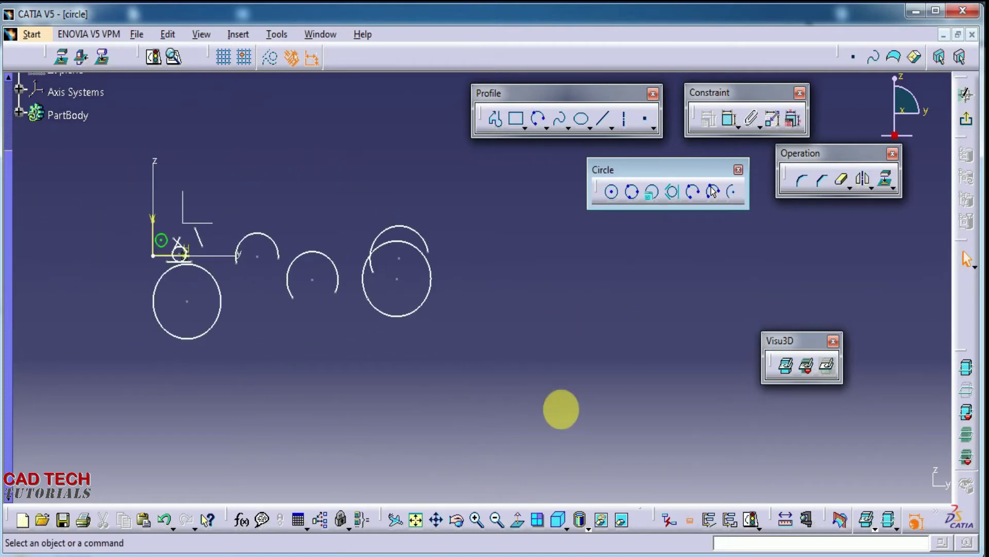
{"action": "middle_click_drag", "start_coordinate": [562, 409], "coordinate": [517, 422]}
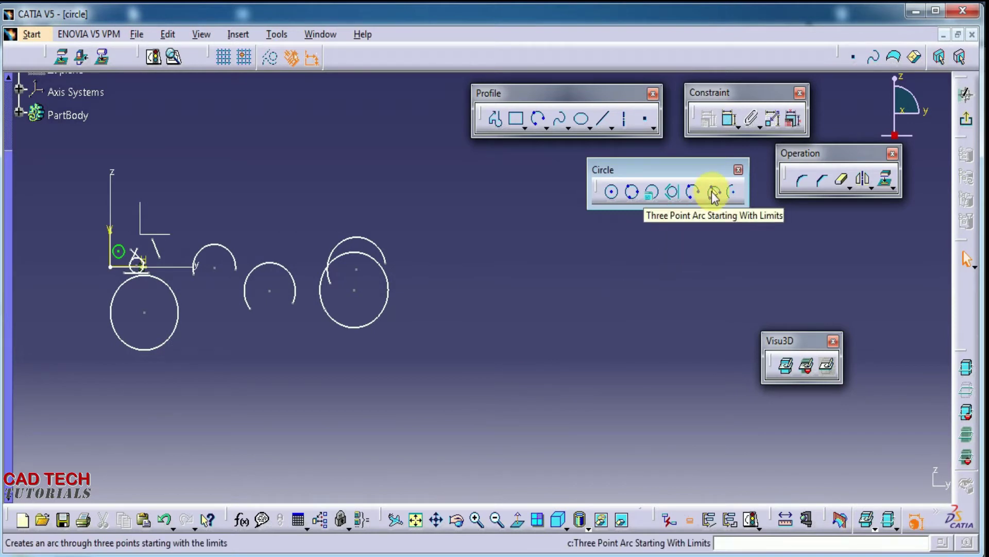
{"action": "left_click", "coordinate": [714, 195]}
{"action": "left_click", "coordinate": [458, 359]}
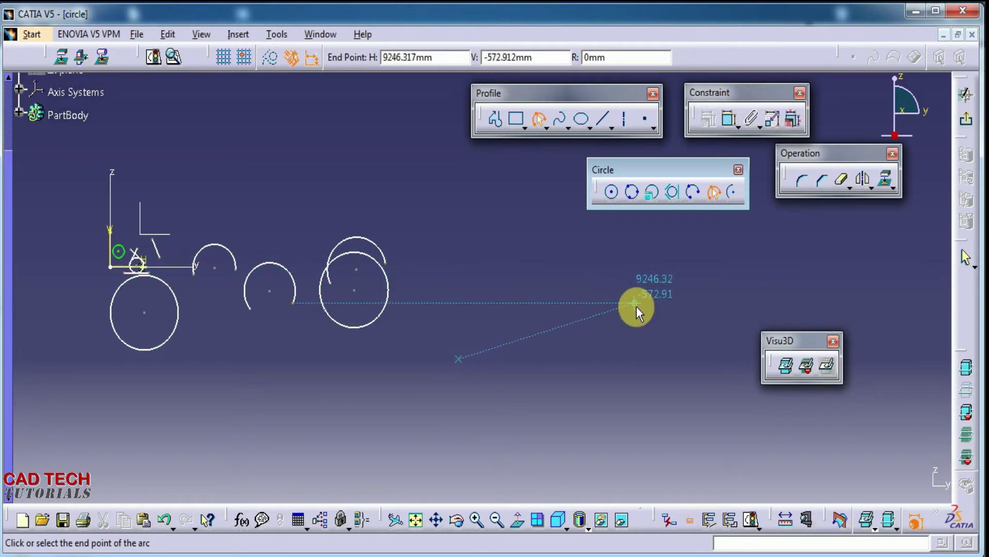
{"action": "left_click", "coordinate": [672, 359]}
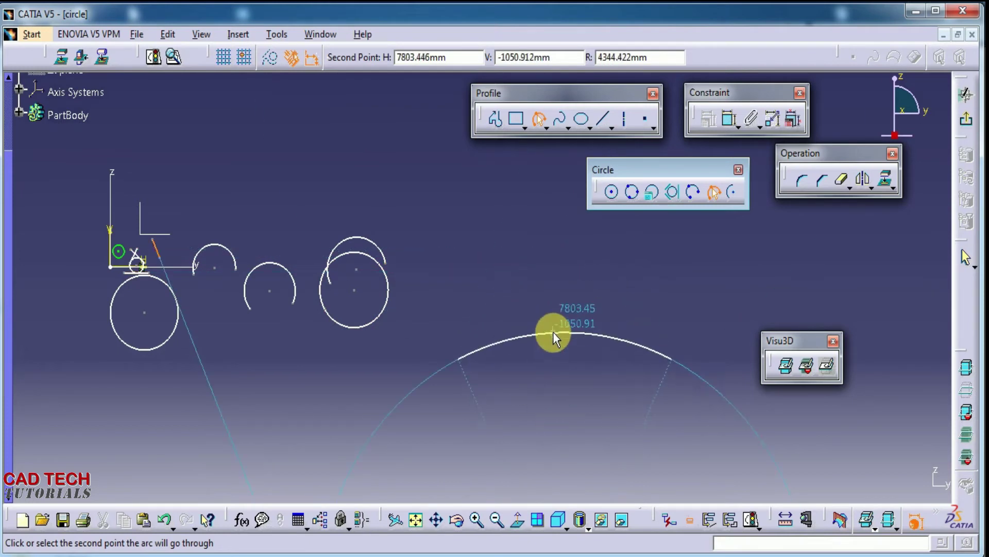
{"action": "left_click", "coordinate": [557, 311]}
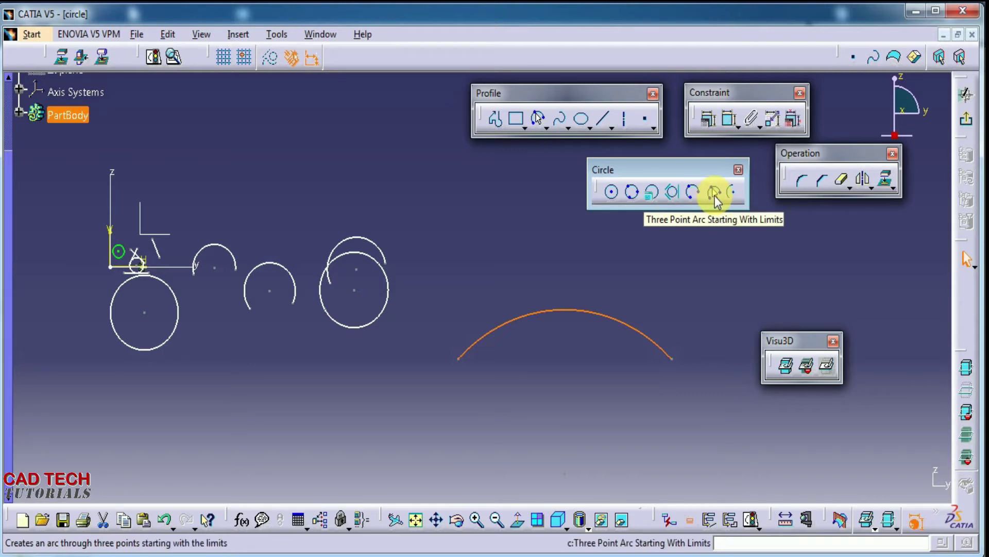
Step: Draw a large limits-first arc over the existing arcs, from about H 1975 mm, V -2610 mm to about H 7422 mm, V -94 mm
{"action": "left_click", "coordinate": [715, 196]}
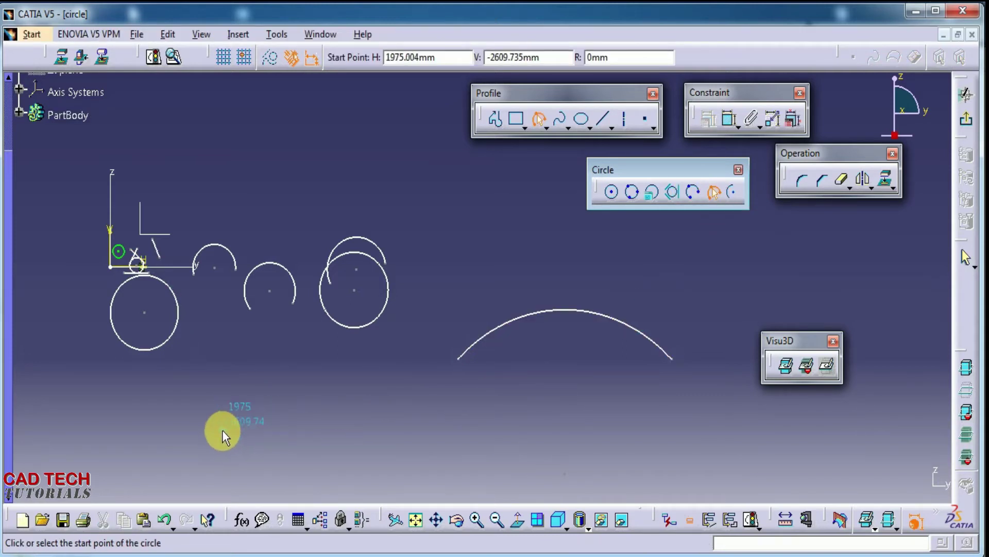
{"action": "left_click", "coordinate": [222, 430]}
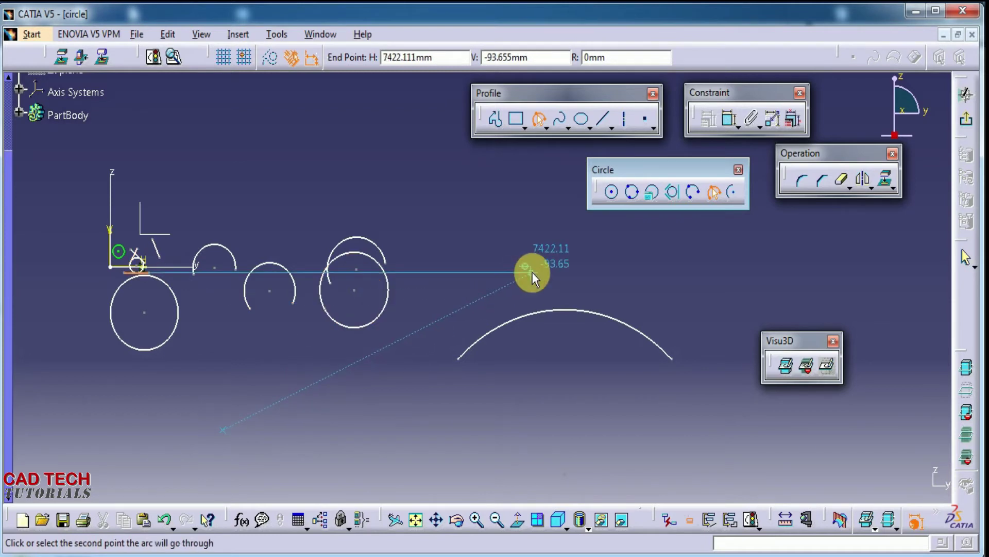
{"action": "left_click", "coordinate": [532, 271]}
{"action": "left_click", "coordinate": [363, 212]}
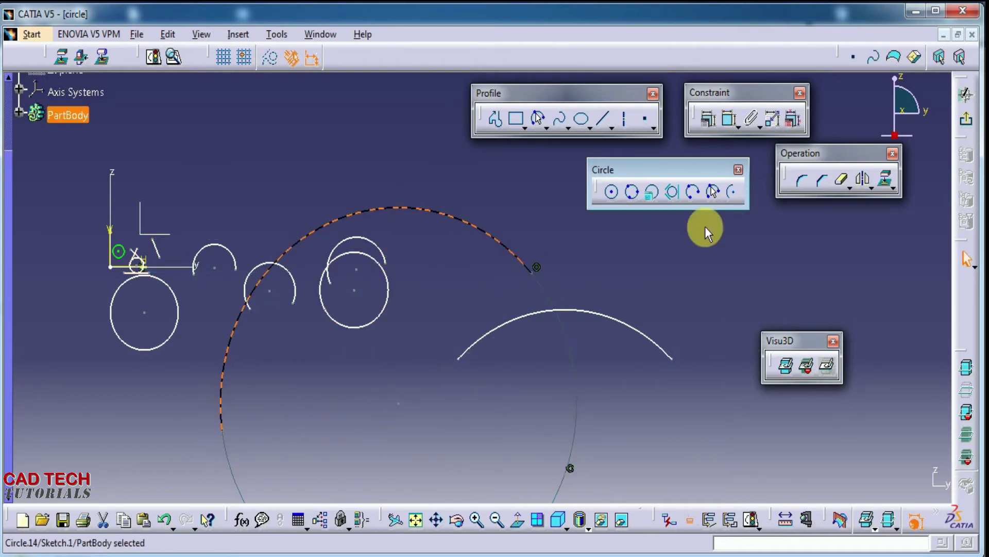
Step: Close the second three-point arc with a limits-first arc of about 450 mm radius between its two open ends, bulging downward
{"action": "left_click", "coordinate": [715, 193]}
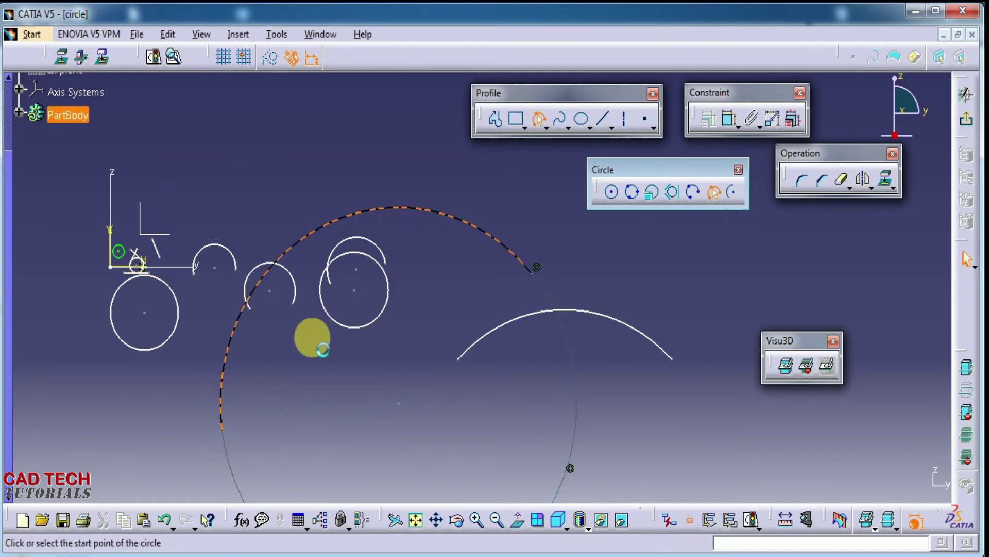
{"action": "left_click", "coordinate": [295, 304]}
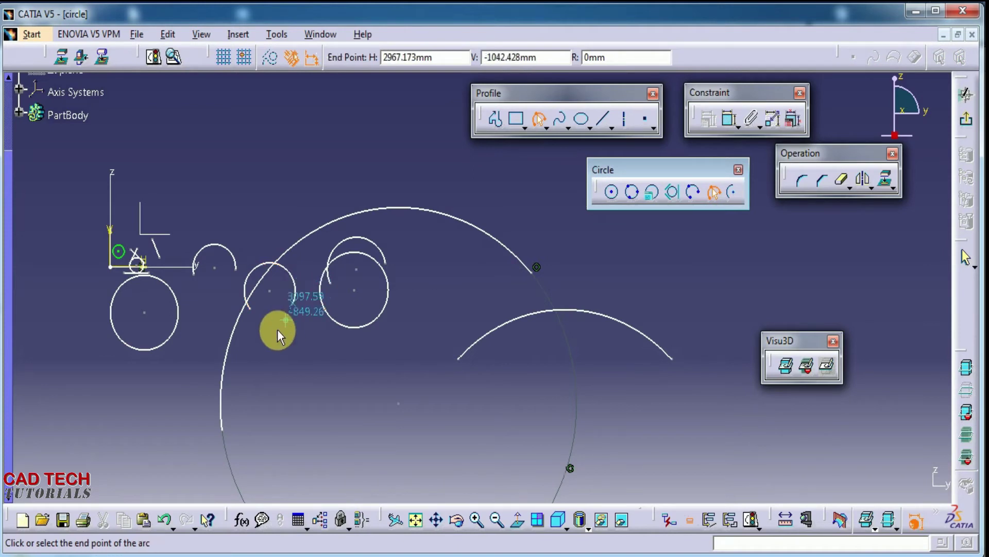
{"action": "left_click", "coordinate": [250, 305]}
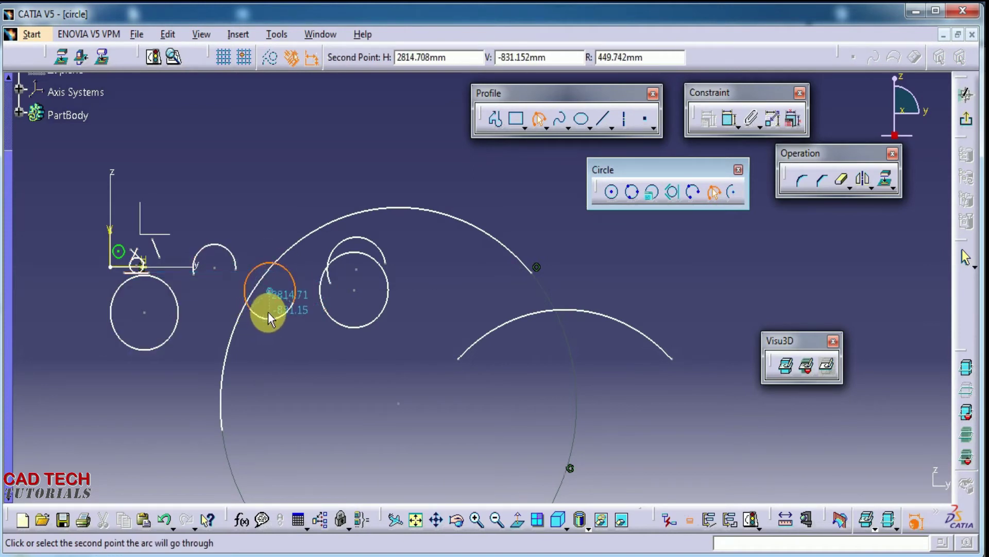
{"action": "left_click", "coordinate": [268, 311]}
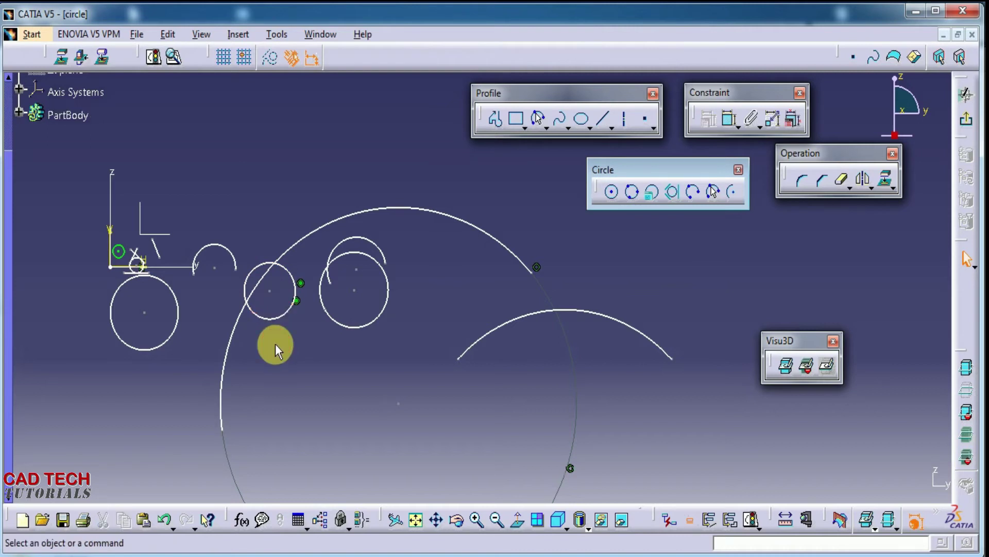
Step: Delete the lower arc that closes the second three-point arc
{"action": "mouse_move", "coordinate": [277, 356]}
{"action": "middle_mouse_down"}
{"action": "mouse_move", "coordinate": [271, 280]}
{"action": "mouse_move", "coordinate": [197, 377]}
{"action": "mouse_move", "coordinate": [448, 388]}
{"action": "middle_mouse_up"}
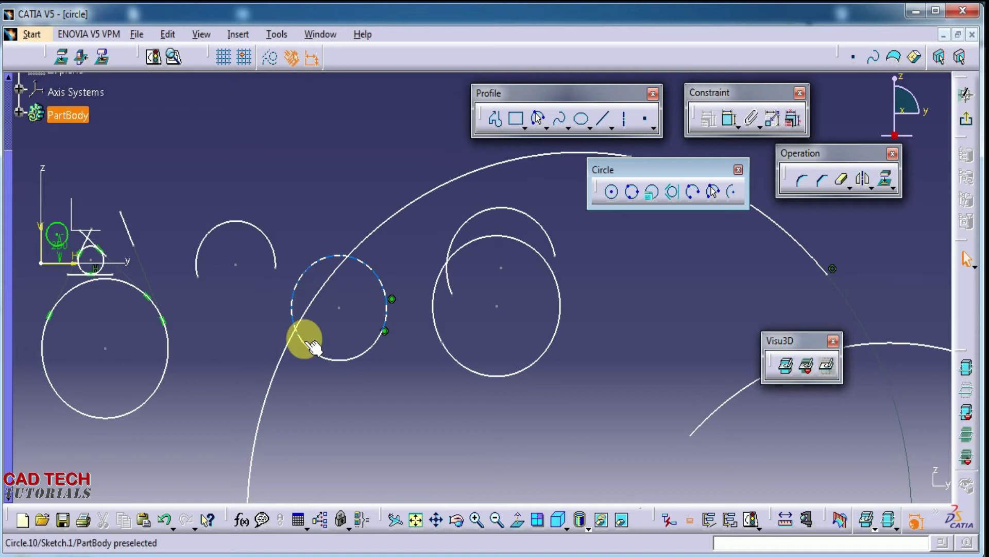
{"action": "left_click", "coordinate": [324, 360]}
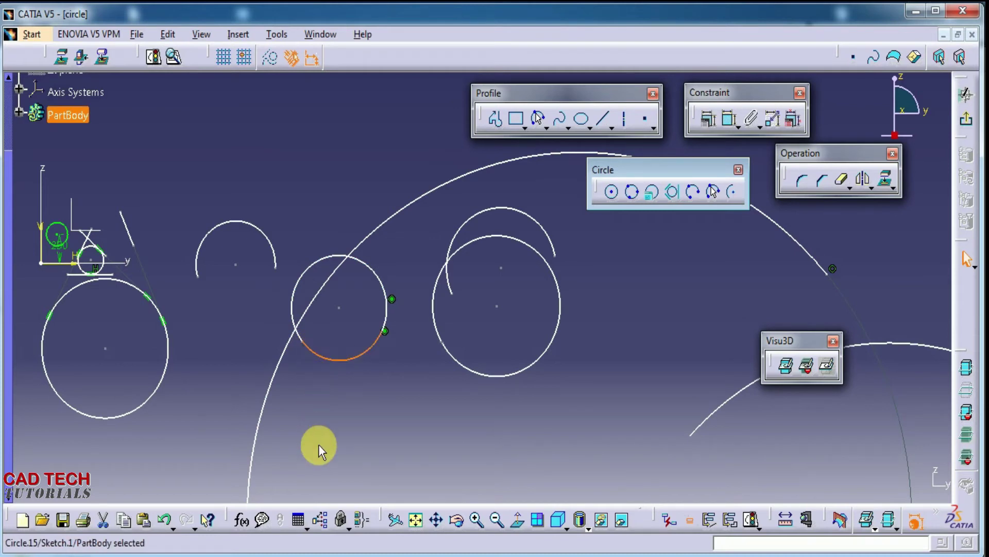
{"action": "key", "text": "Delete"}
Step: Draw a three-point arc from the second arc's right open end, through a point at its left end, ending below the opening
{"action": "left_click", "coordinate": [693, 195]}
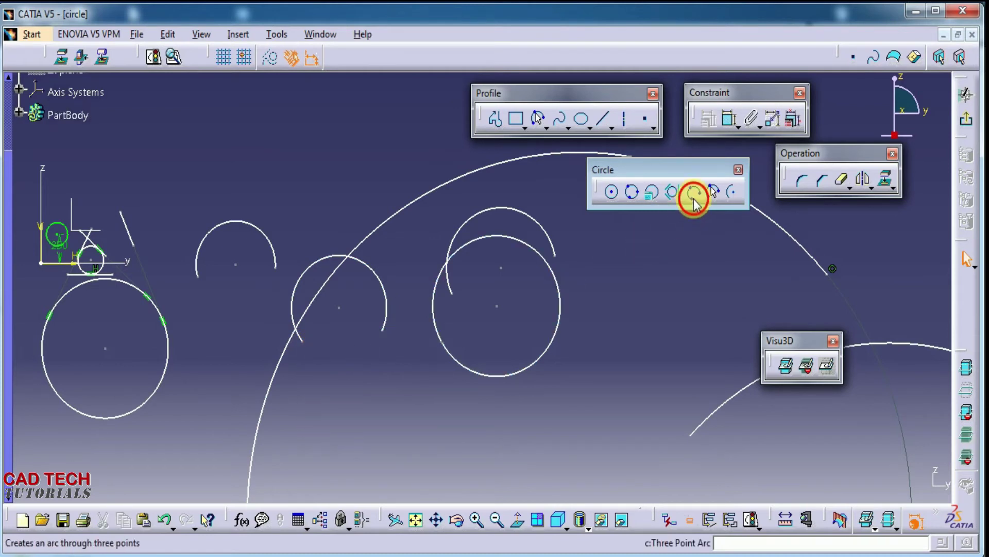
{"action": "left_click", "coordinate": [381, 330]}
{"action": "left_click", "coordinate": [303, 340]}
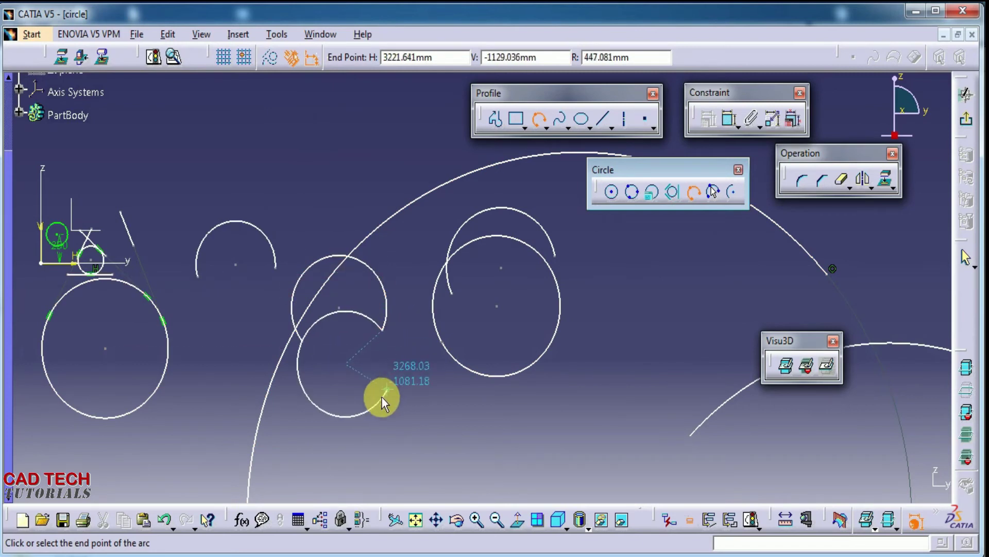
{"action": "left_click", "coordinate": [356, 367]}
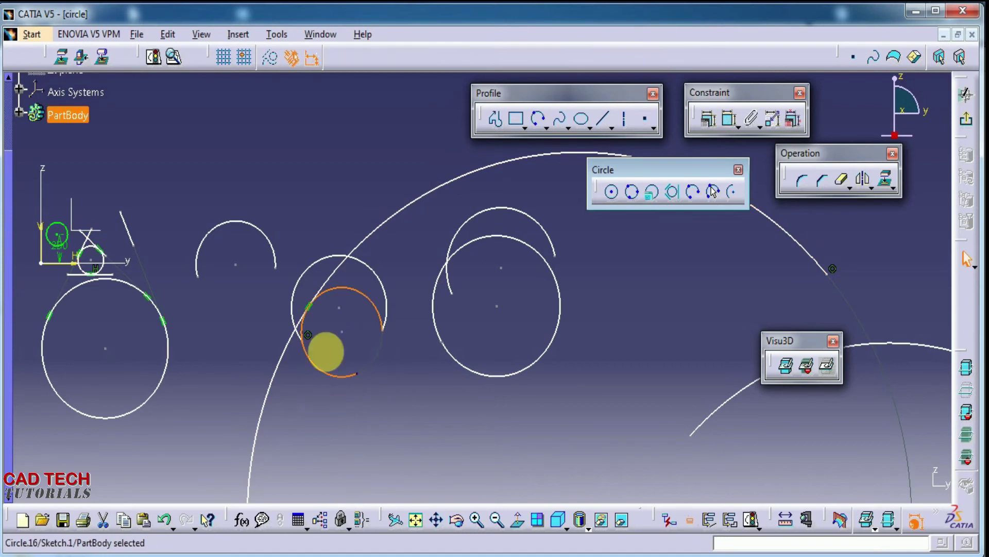
{"action": "left_click", "coordinate": [348, 383]}
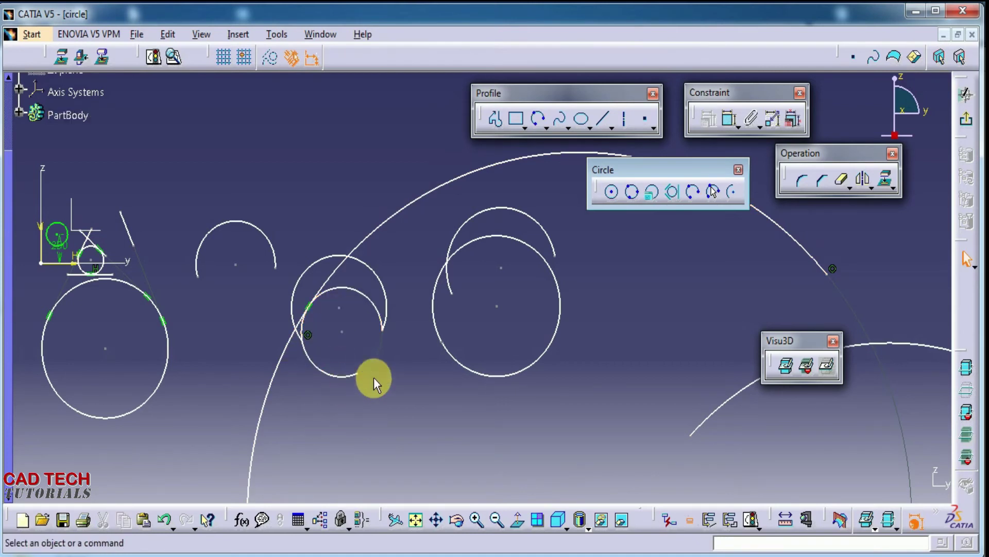
Step: Delete all the circles, arcs and lines drawn so far in the sketch
{"action": "mouse_move", "coordinate": [574, 338]}
{"action": "middle_mouse_down"}
{"action": "mouse_move", "coordinate": [415, 292]}
{"action": "mouse_move", "coordinate": [449, 421]}
{"action": "mouse_move", "coordinate": [442, 464]}
{"action": "middle_mouse_up"}
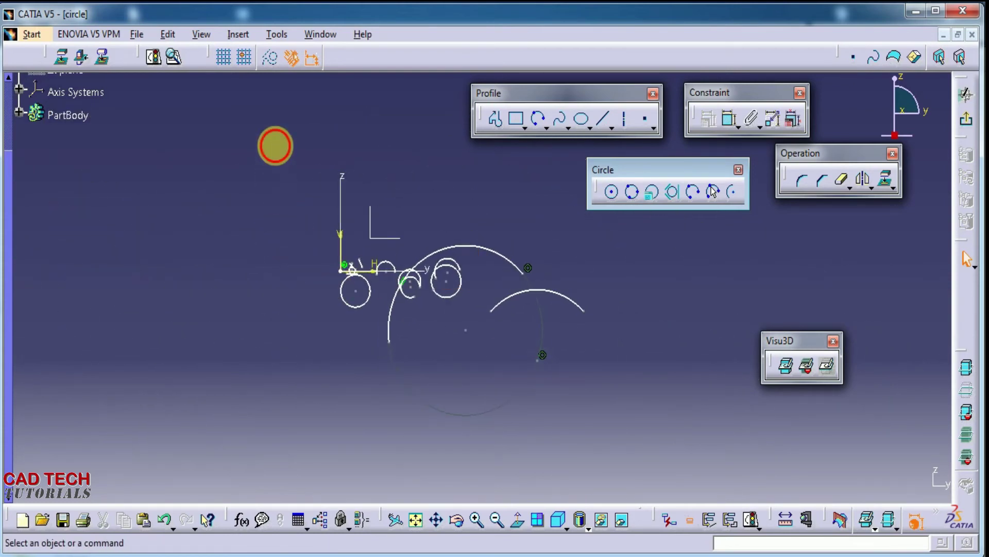
{"action": "mouse_move", "coordinate": [296, 153]}
{"action": "left_mouse_down"}
{"action": "mouse_move", "coordinate": [560, 393]}
{"action": "mouse_move", "coordinate": [609, 418]}
{"action": "left_mouse_up"}
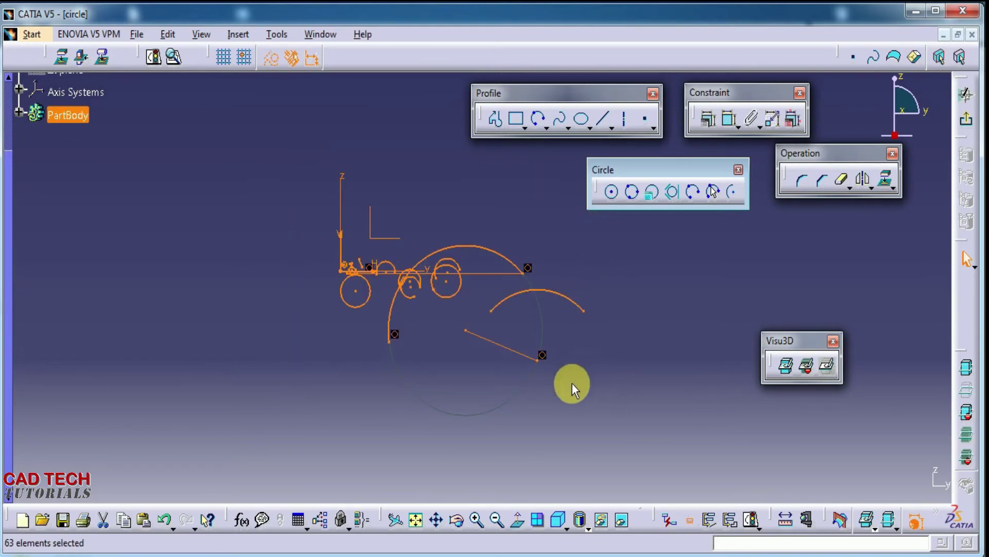
{"action": "key", "text": "Delete"}
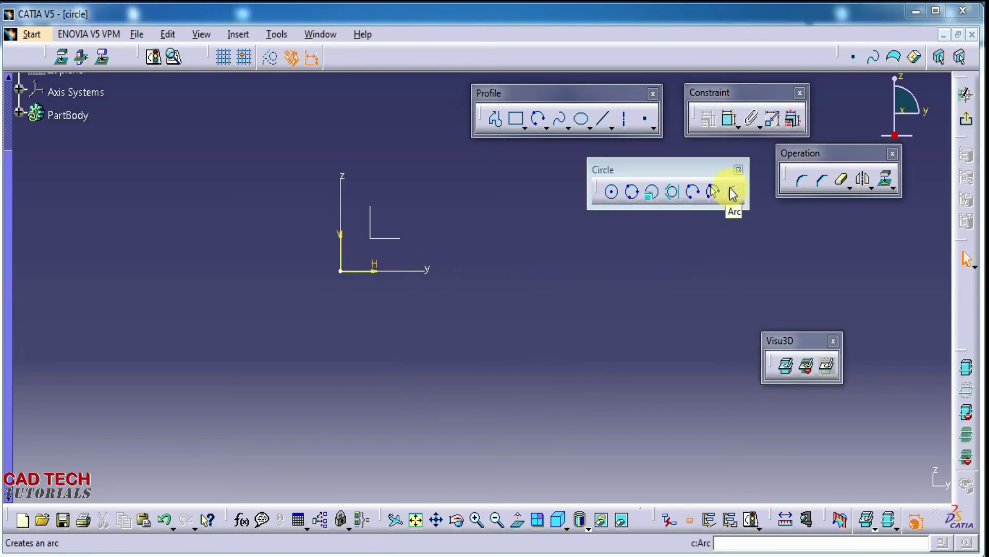
Step: Draw a centre-defined arc of about 5952 mm radius from about H -233 mm, V -2871 mm, bulging upward to its right side
{"action": "left_click", "coordinate": [733, 192]}
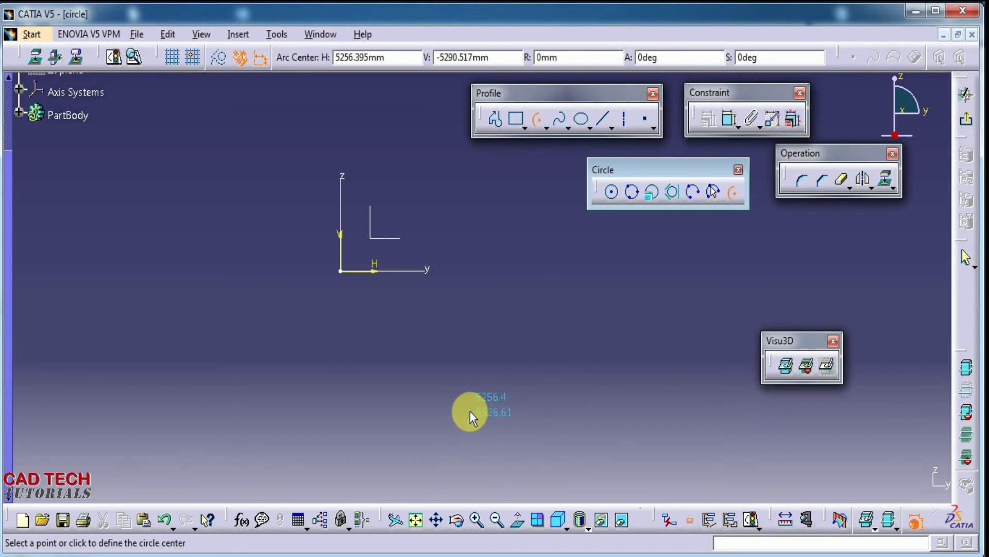
{"action": "left_click", "coordinate": [470, 410]}
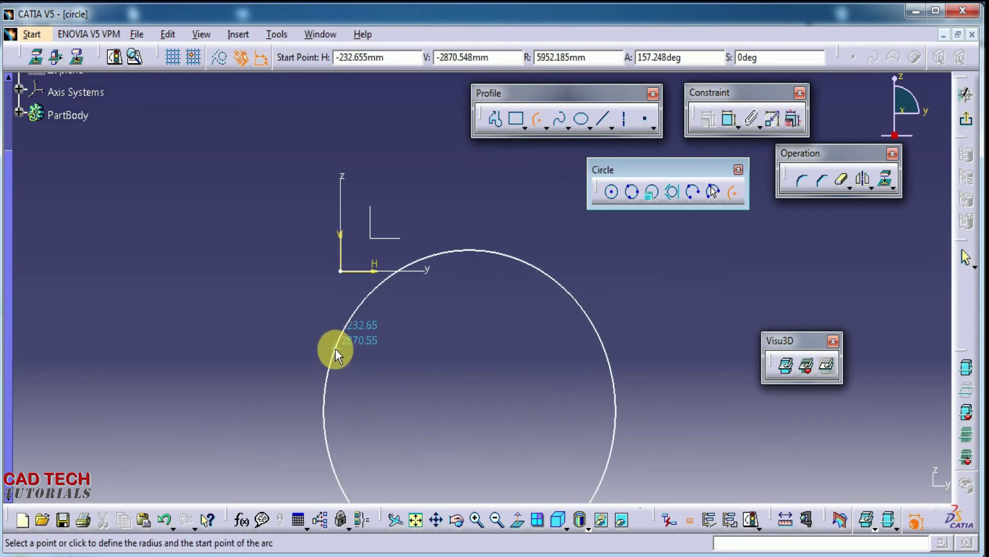
{"action": "left_click", "coordinate": [336, 349]}
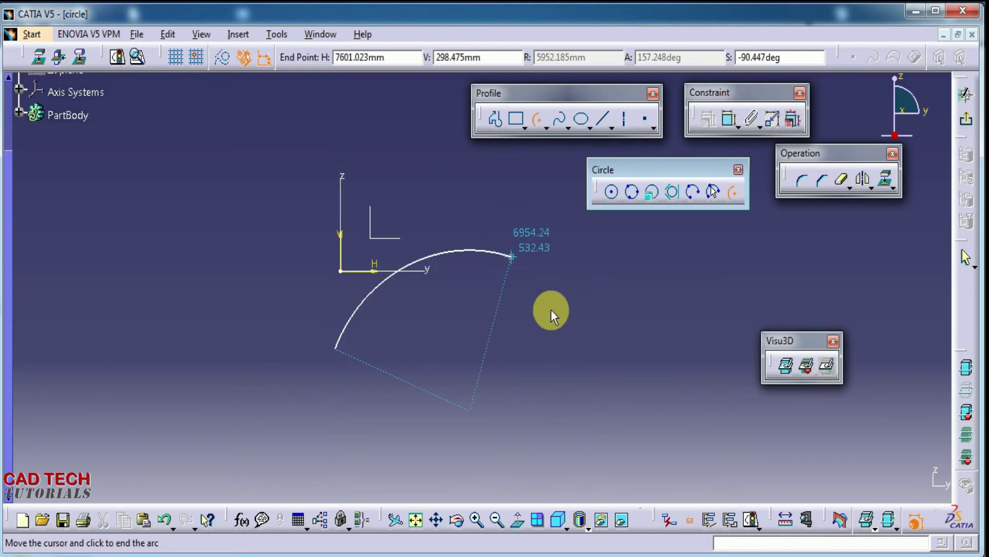
{"action": "left_click", "coordinate": [577, 388]}
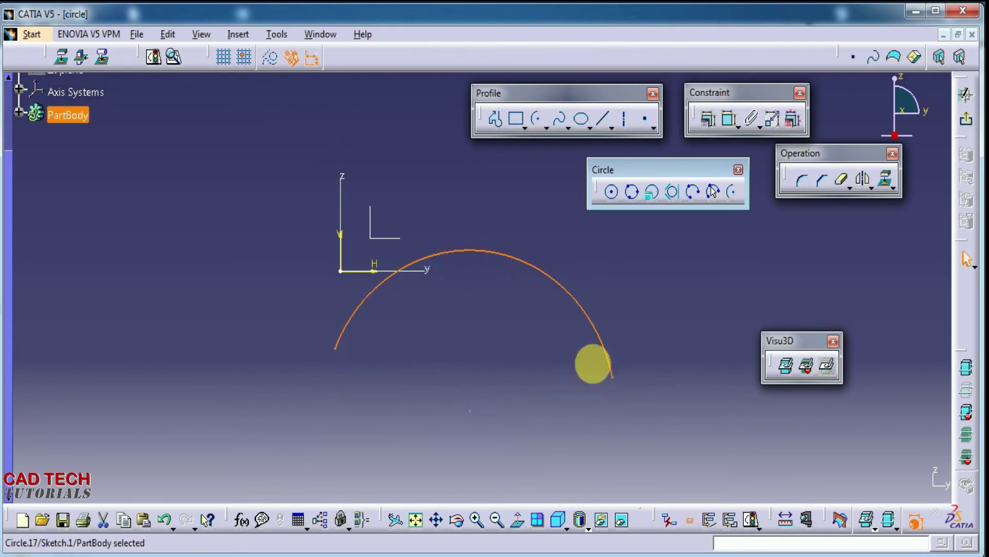
{"action": "middle_click_drag", "start_coordinate": [647, 320], "coordinate": [279, 318]}
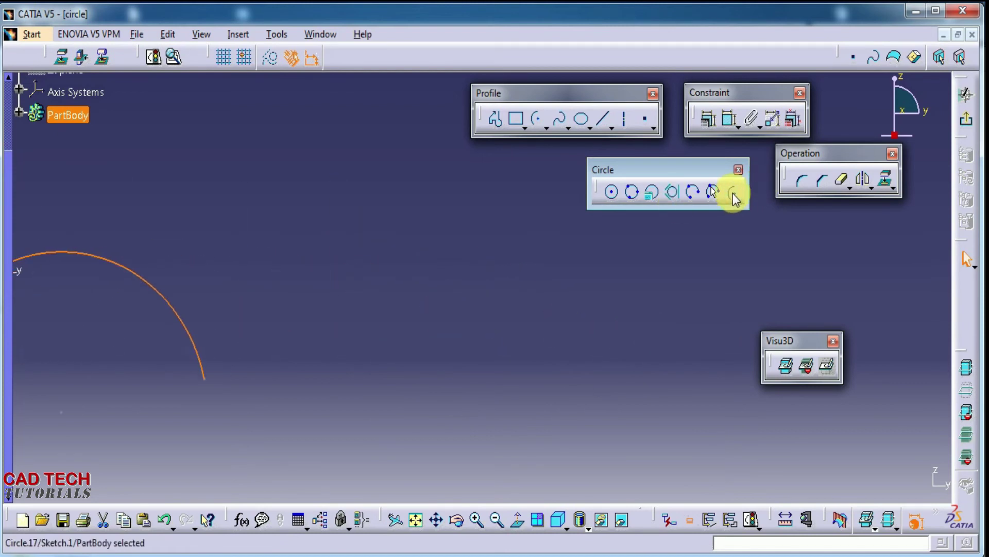
{"action": "left_click", "coordinate": [733, 193]}
{"action": "left_click", "coordinate": [389, 354]}
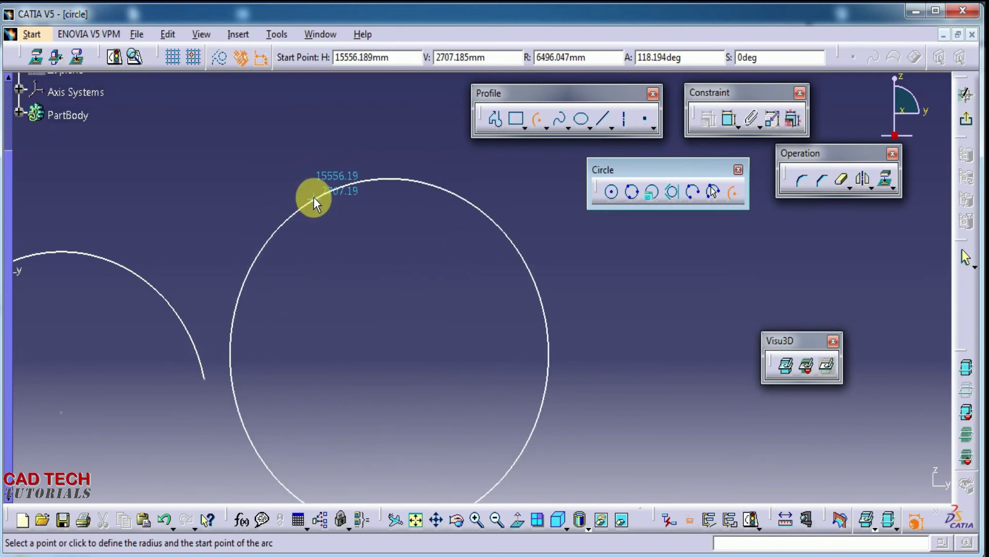
{"action": "key", "text": "Escape"}
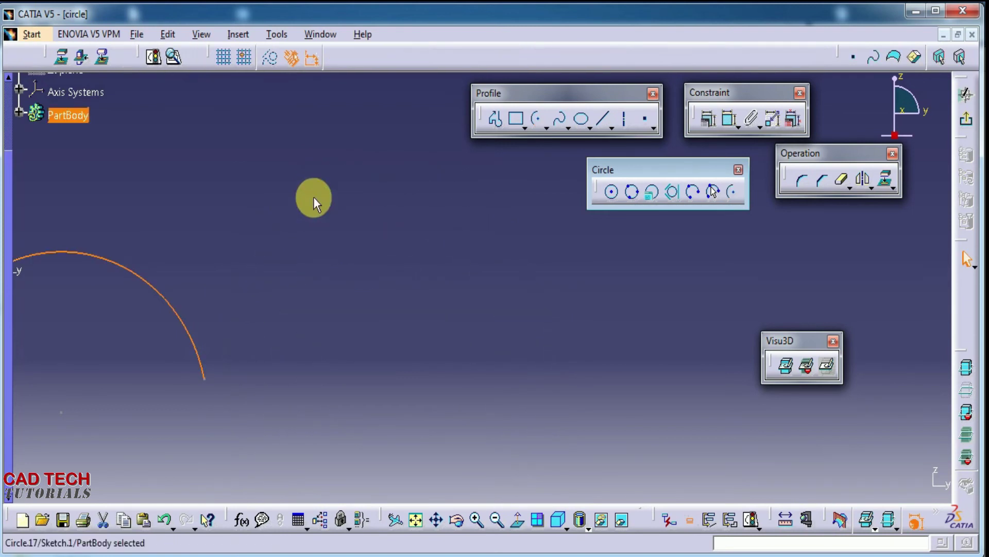
Step: Start a second centre-defined arc in the empty area right of the first arc and set its radius to 500 mm
{"action": "left_click", "coordinate": [731, 192]}
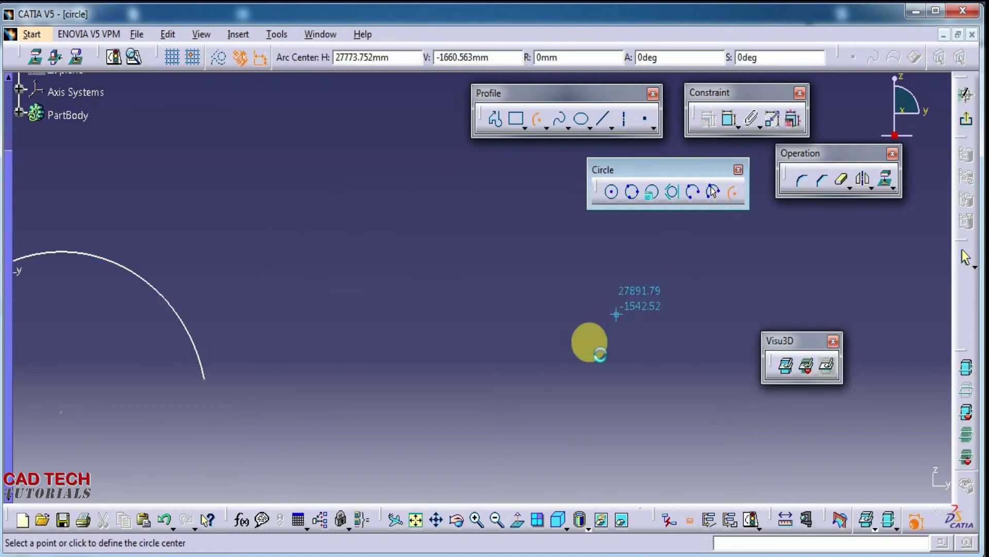
{"action": "left_click", "coordinate": [509, 375]}
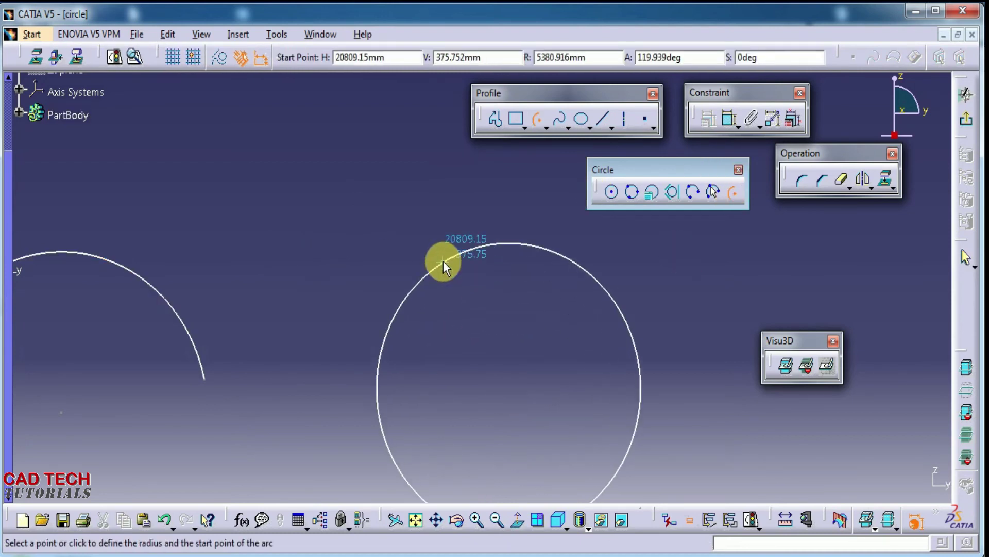
{"action": "key", "text": "Tab"}
{"action": "key", "text": "Tab"}
{"action": "key", "text": "Tab"}
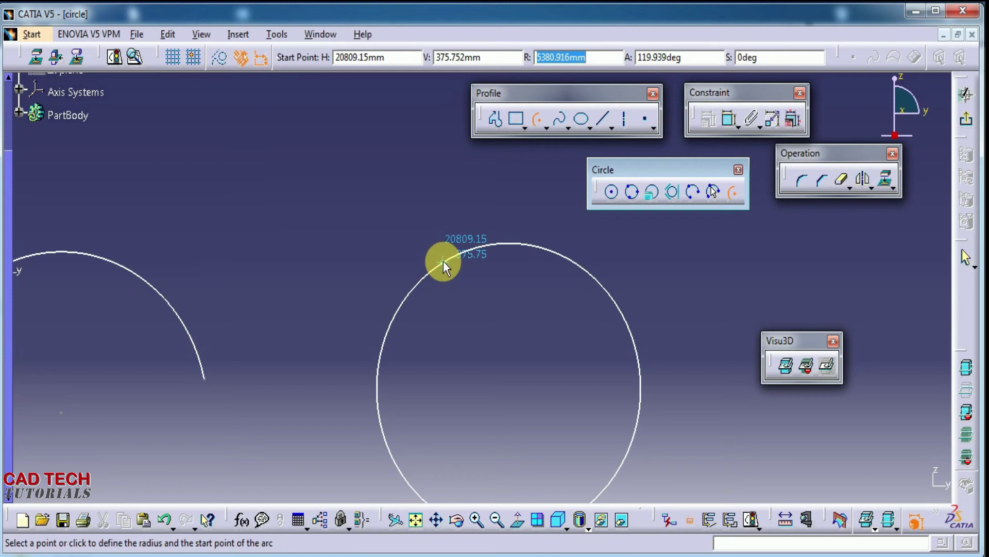
{"action": "type", "text": "500"}
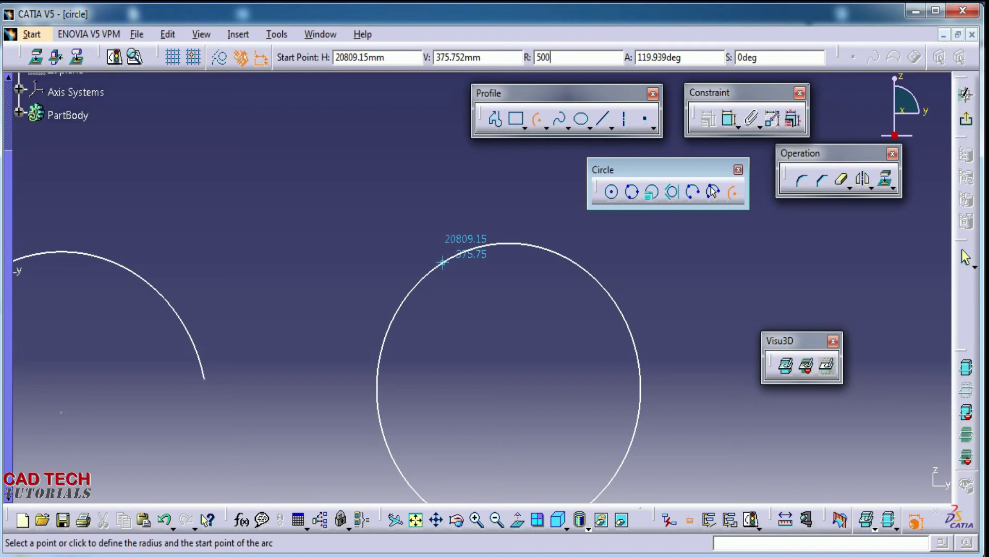
{"action": "left_click", "coordinate": [443, 261]}
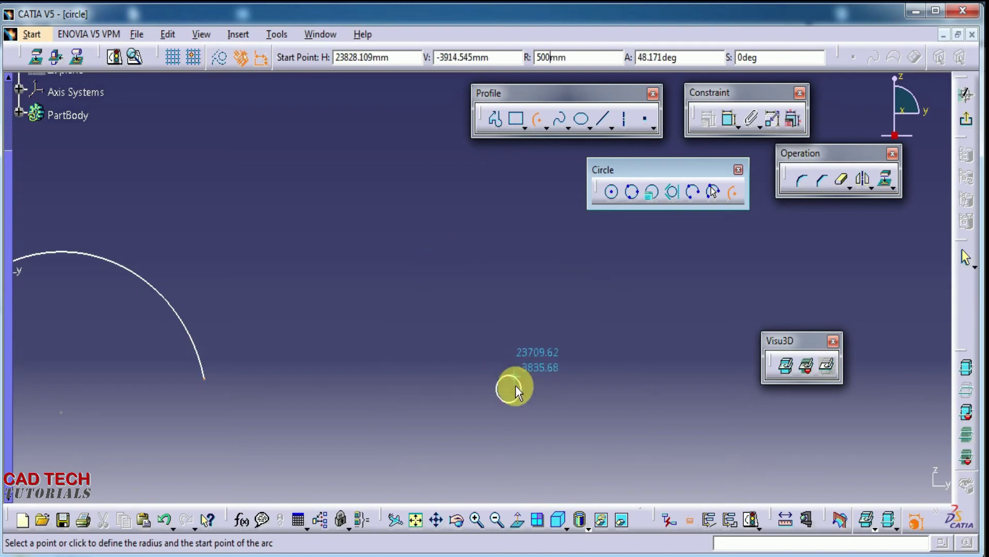
Step: Complete the 500 mm arc from a start angle of about 186 degrees, sweeping clockwise over the top to its upper right side
{"action": "middle_click_drag", "start_coordinate": [518, 444], "coordinate": [499, 368]}
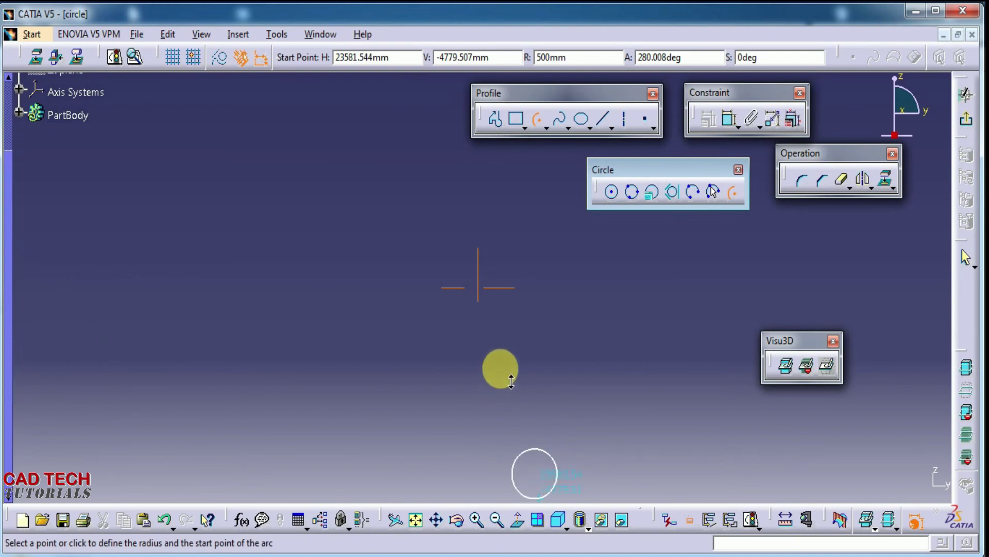
{"action": "middle_click_drag", "start_coordinate": [556, 404], "coordinate": [541, 338]}
{"action": "mouse_move", "coordinate": [420, 201]}
{"action": "middle_mouse_down"}
{"action": "mouse_move", "coordinate": [441, 340]}
{"action": "mouse_move", "coordinate": [424, 258]}
{"action": "mouse_move", "coordinate": [409, 276]}
{"action": "mouse_move", "coordinate": [484, 301]}
{"action": "middle_mouse_up"}
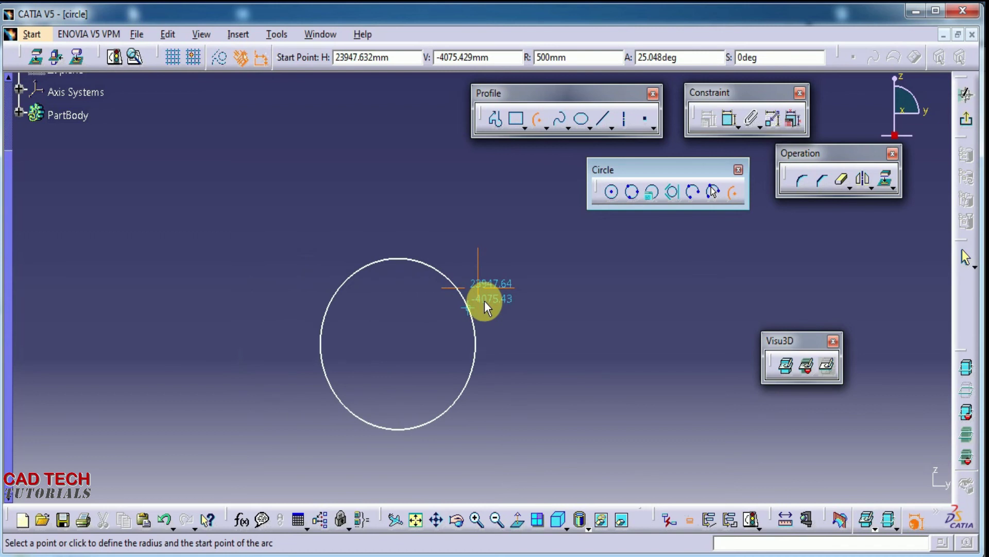
{"action": "left_click", "coordinate": [325, 355]}
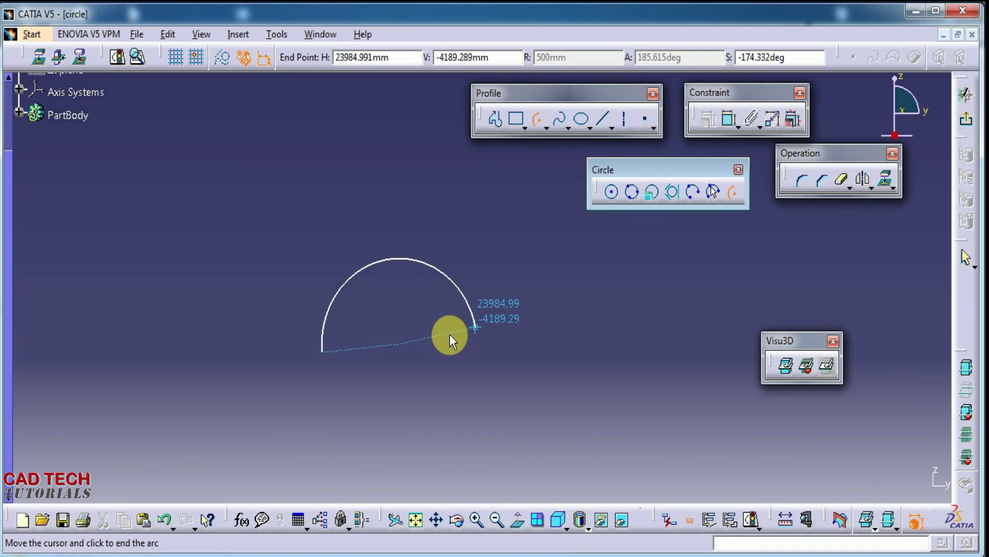
{"action": "left_click", "coordinate": [466, 309]}
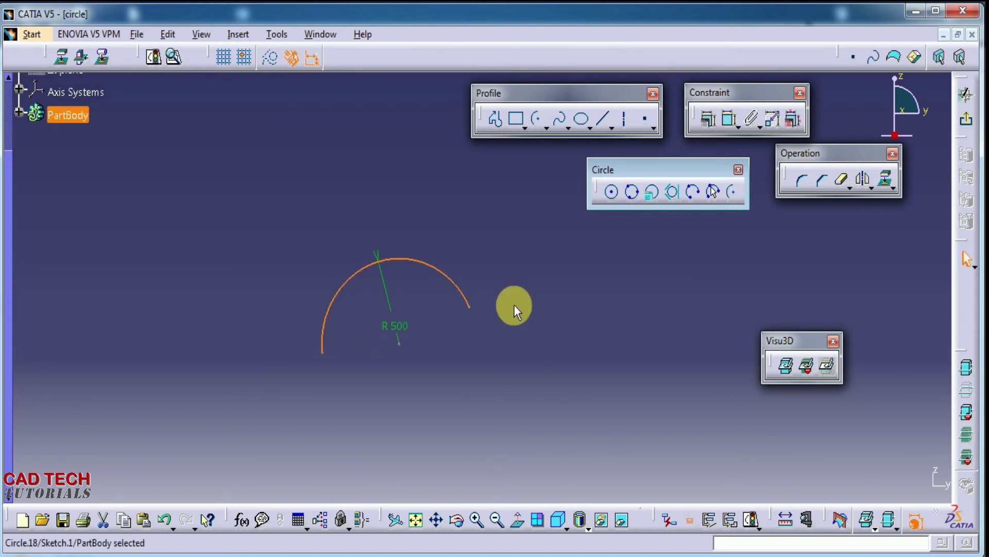
{"action": "left_click", "coordinate": [506, 339]}
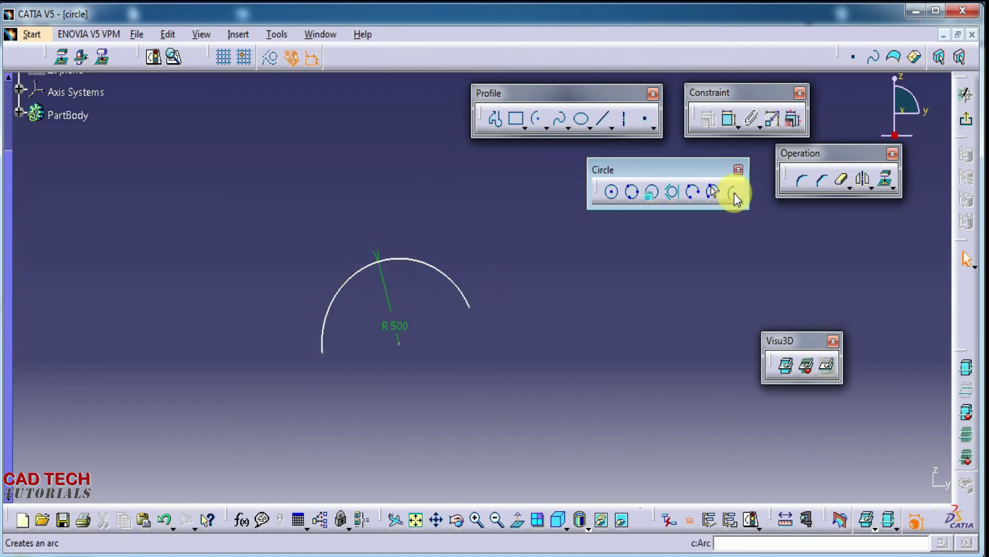
{"action": "mouse_move", "coordinate": [561, 292]}
{"action": "middle_mouse_down"}
{"action": "mouse_move", "coordinate": [457, 243]}
{"action": "mouse_move", "coordinate": [341, 223]}
{"action": "middle_mouse_up"}
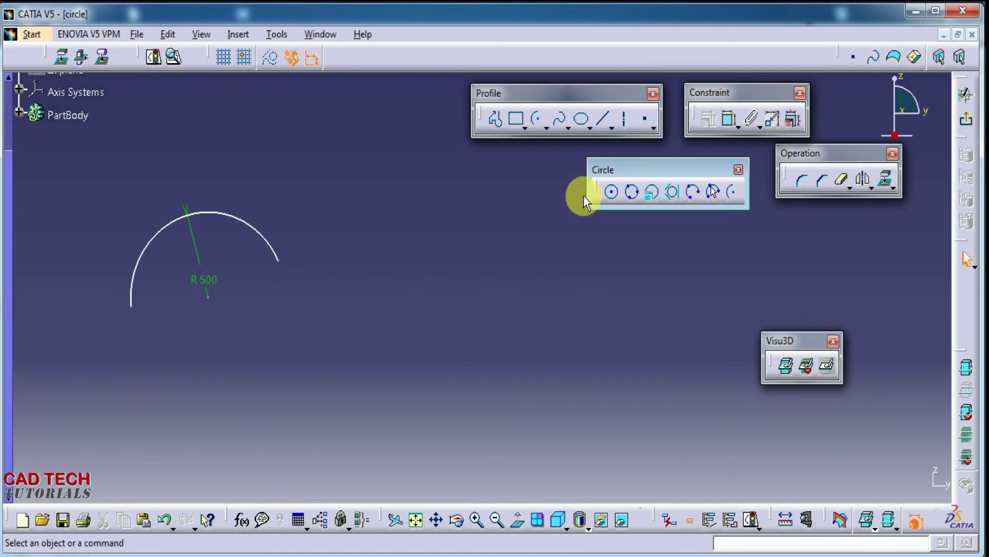